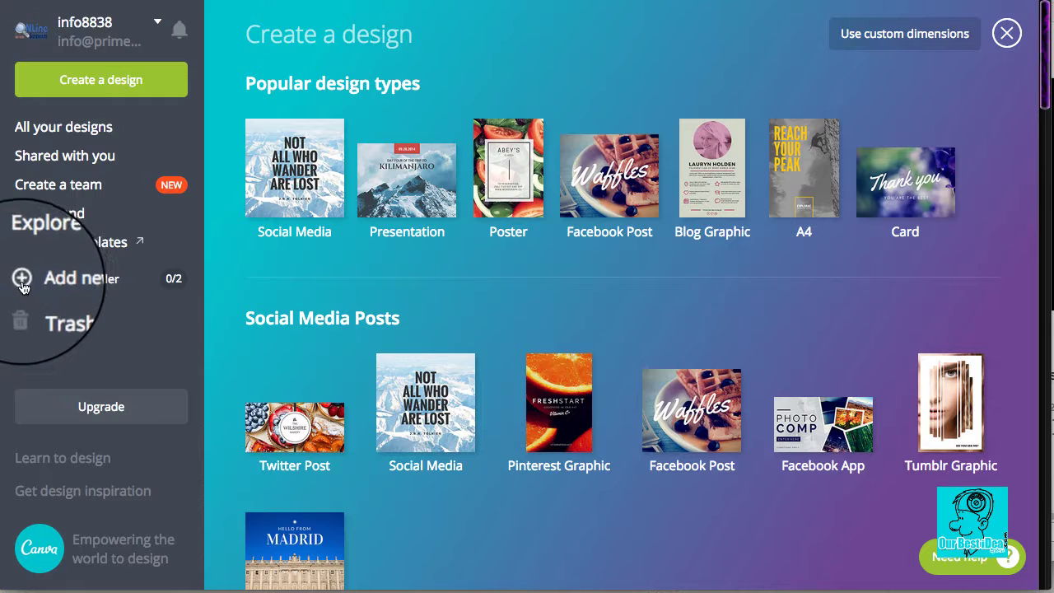
Step: Create a new folder named Templates and open its empty page
{"action": "left_click", "coordinate": [23, 279]}
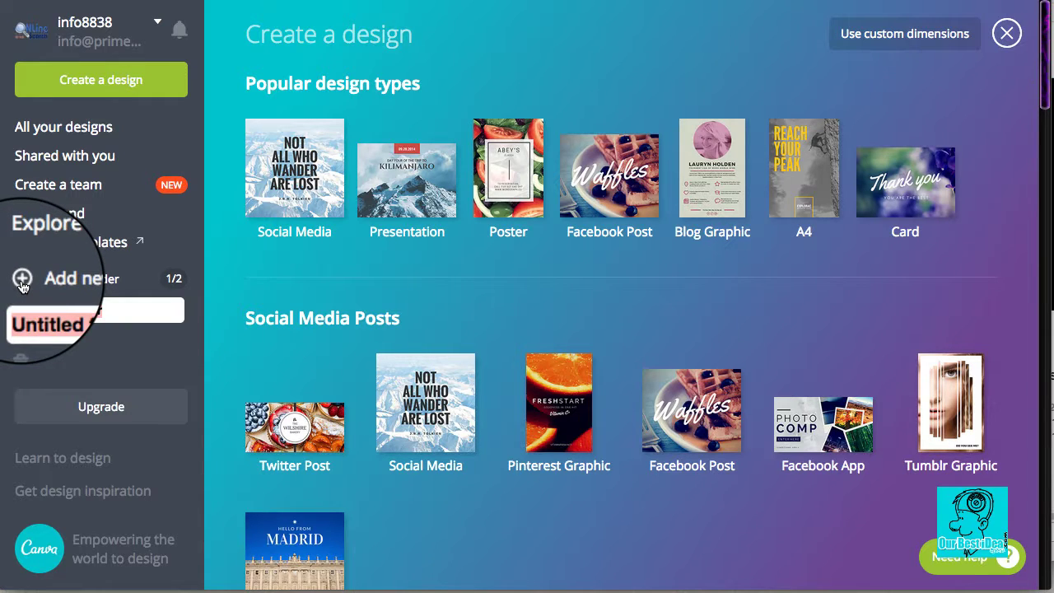
{"action": "type", "text": "Templates"}
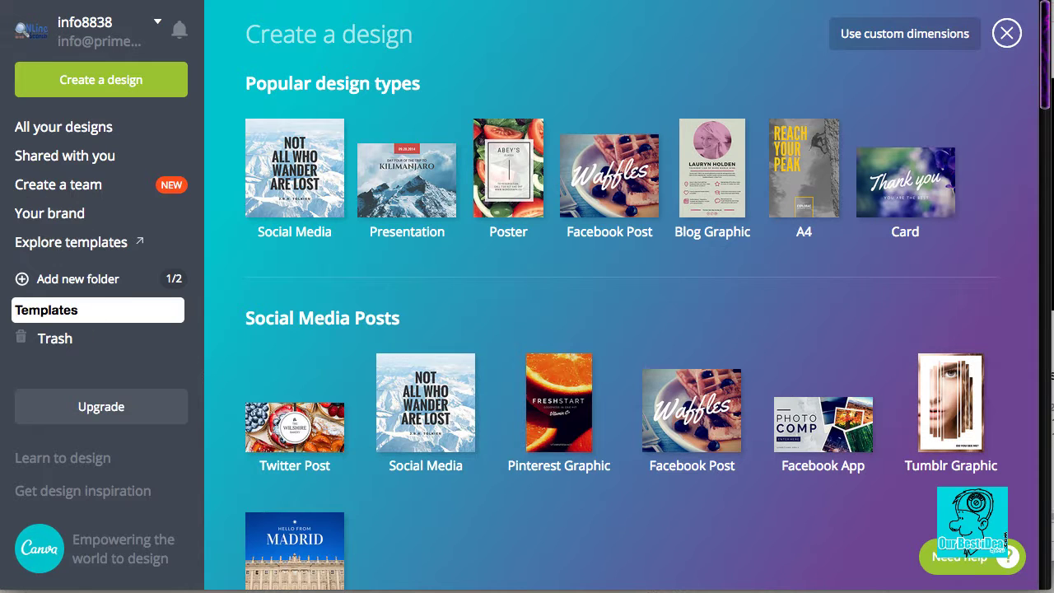
{"action": "key", "text": "Return"}
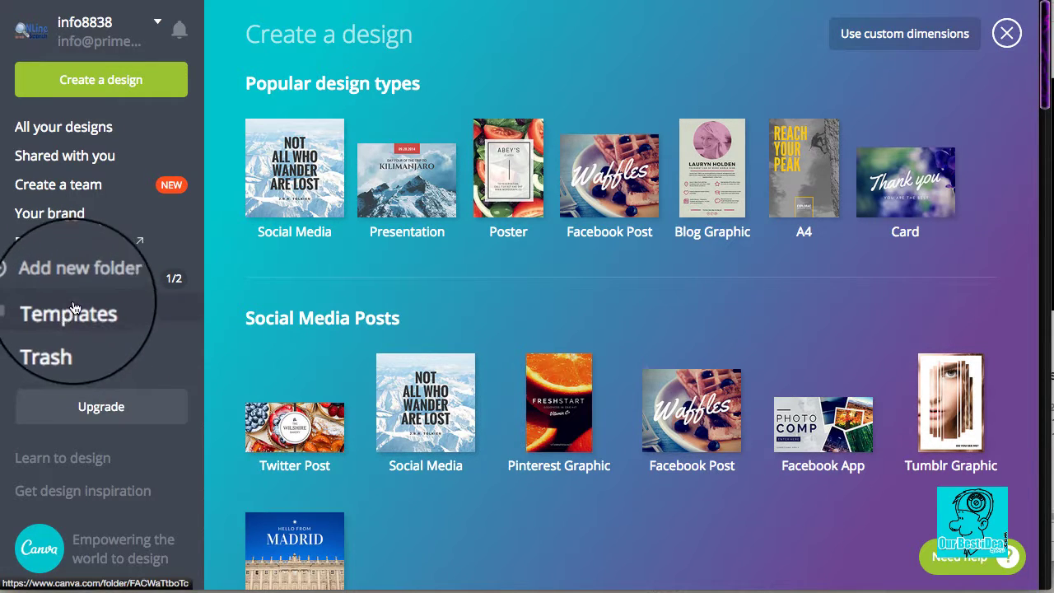
{"action": "left_click", "coordinate": [73, 311]}
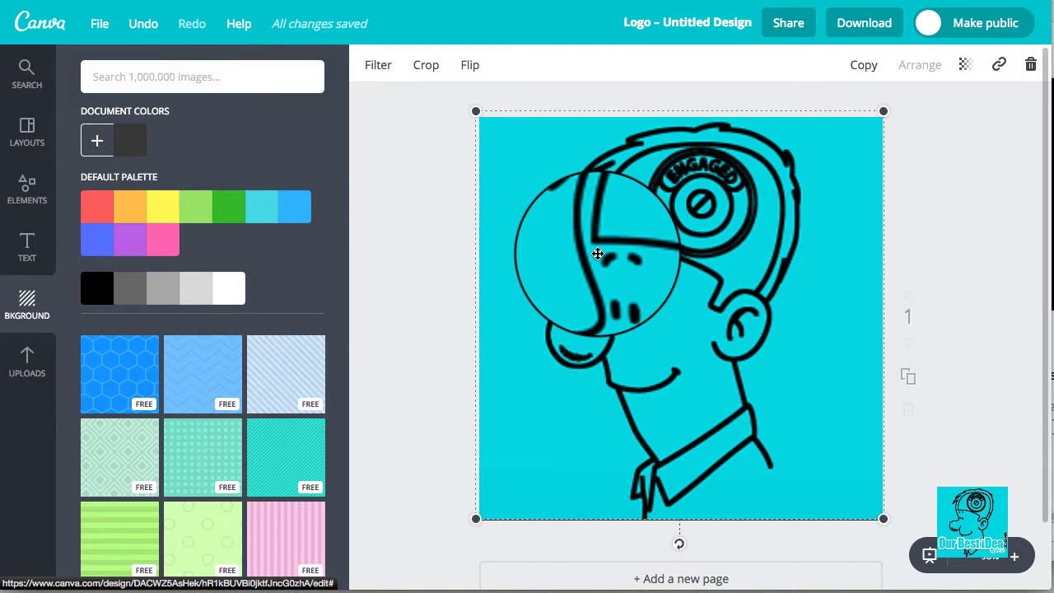
Step: Delete the cyan image and dark grey background, keeping The Artist logo on white
{"action": "key", "text": "Delete"}
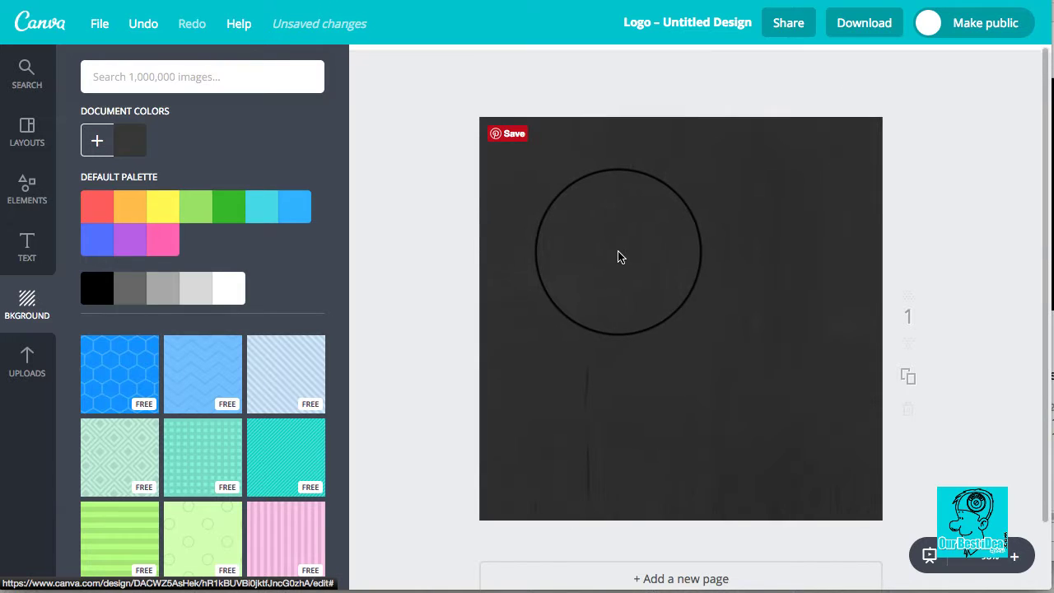
{"action": "left_click", "coordinate": [628, 247]}
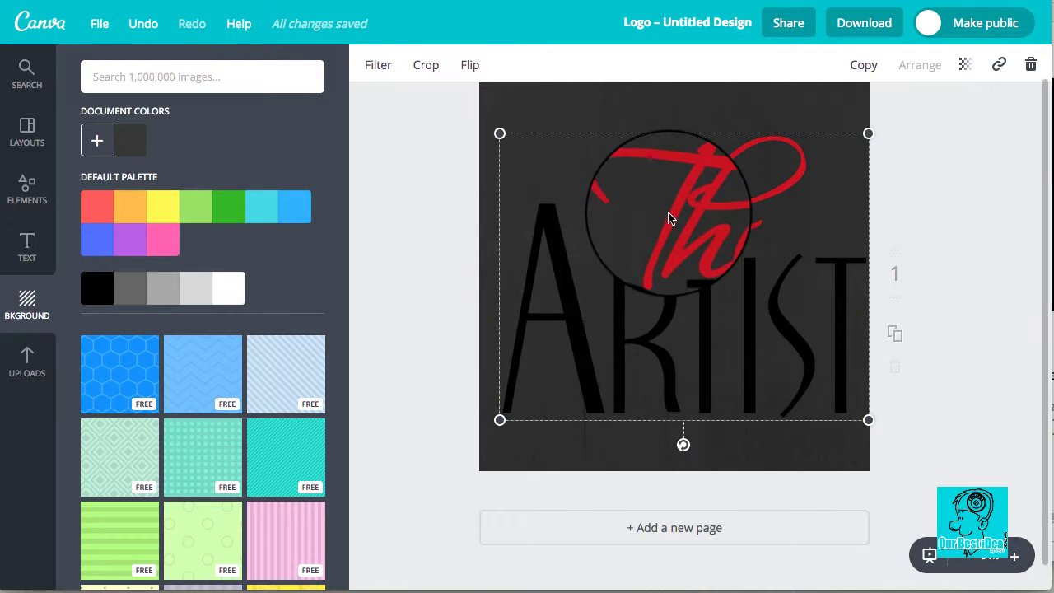
{"action": "mouse_move", "coordinate": [670, 214]}
{"action": "left_mouse_down"}
{"action": "mouse_move", "coordinate": [665, 207]}
{"action": "mouse_move", "coordinate": [674, 214]}
{"action": "left_mouse_up"}
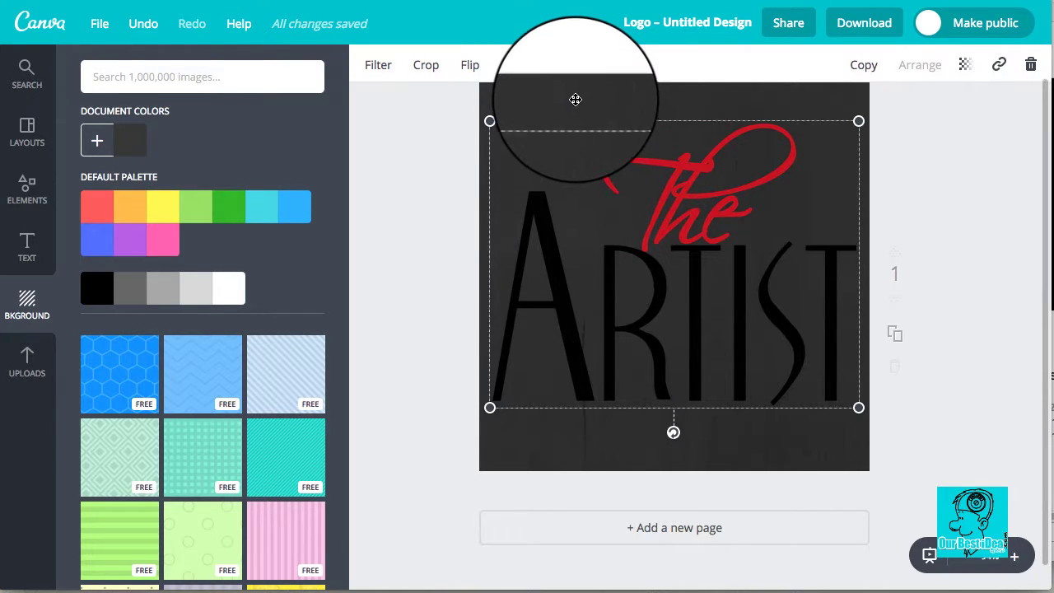
{"action": "left_click", "coordinate": [605, 94]}
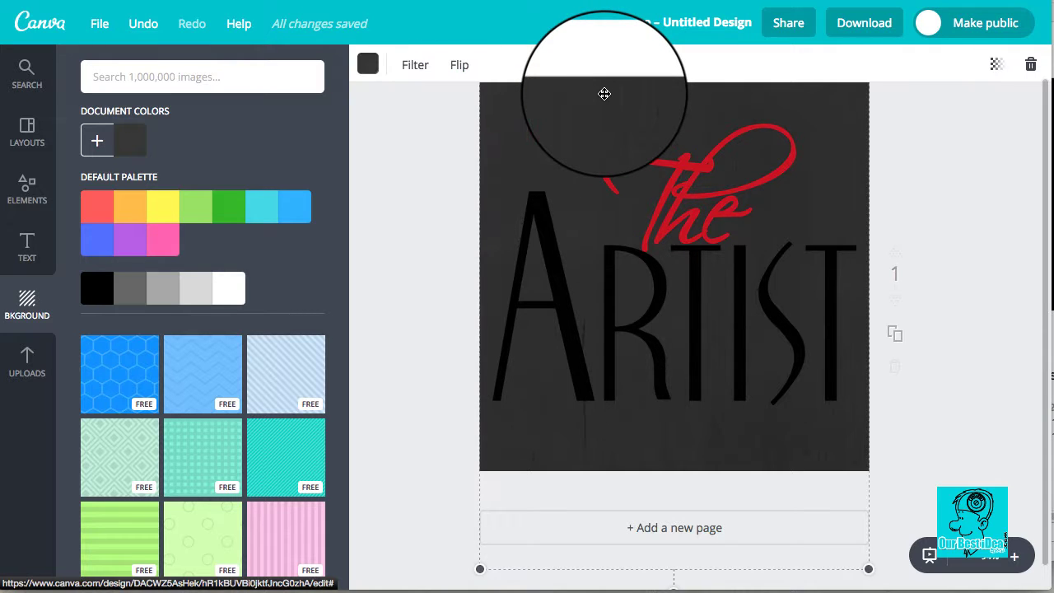
{"action": "key", "text": "Delete"}
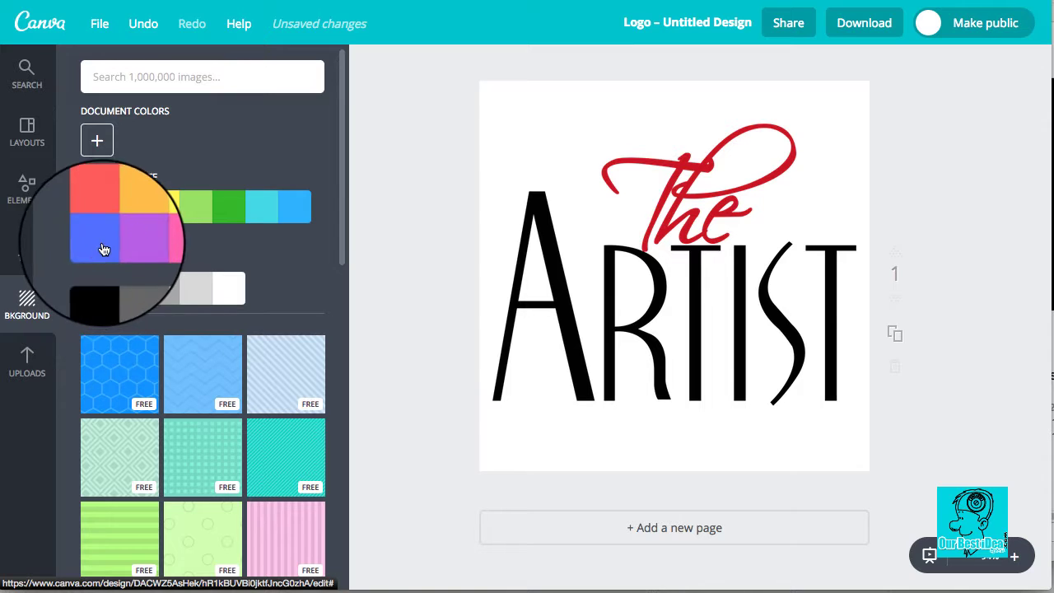
Step: Give the page a plain grey background from the Bkground panel
{"action": "scroll", "coordinate": [206, 316], "scroll_direction": "down", "scroll_amount": 1}
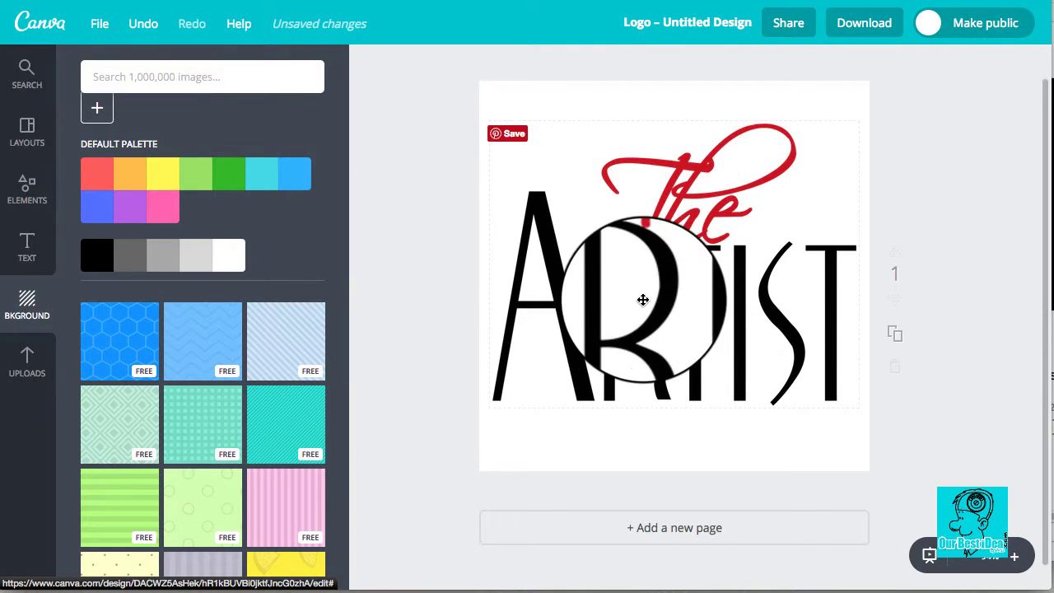
{"action": "left_click_drag", "start_coordinate": [643, 299], "coordinate": [641, 299]}
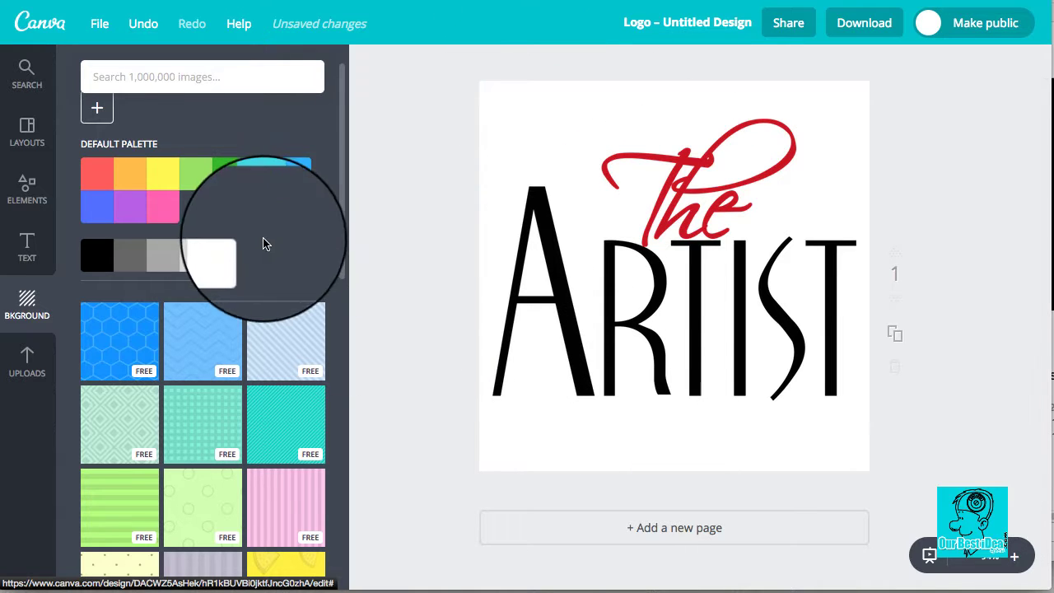
{"action": "scroll", "coordinate": [199, 317], "scroll_direction": "down", "scroll_amount": 2}
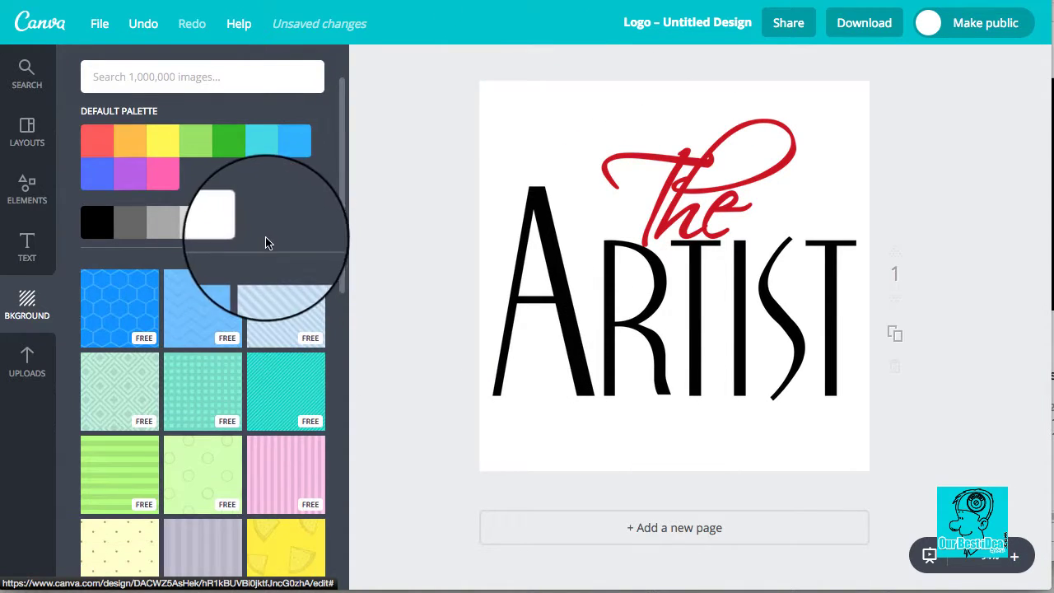
{"action": "scroll", "coordinate": [296, 275], "scroll_direction": "down", "scroll_amount": 10}
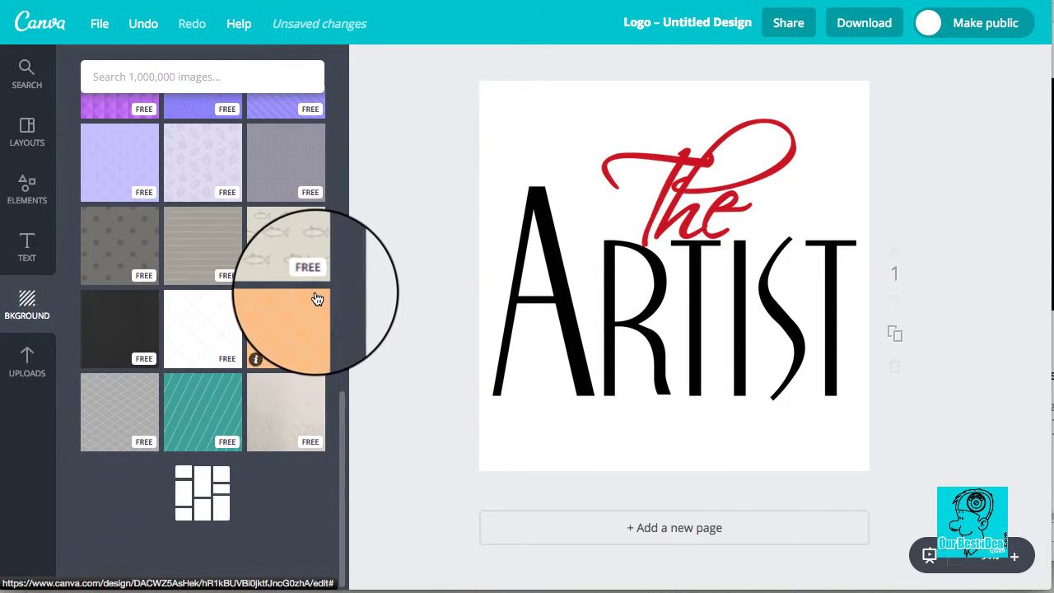
{"action": "scroll", "coordinate": [318, 293], "scroll_direction": "up", "scroll_amount": 15}
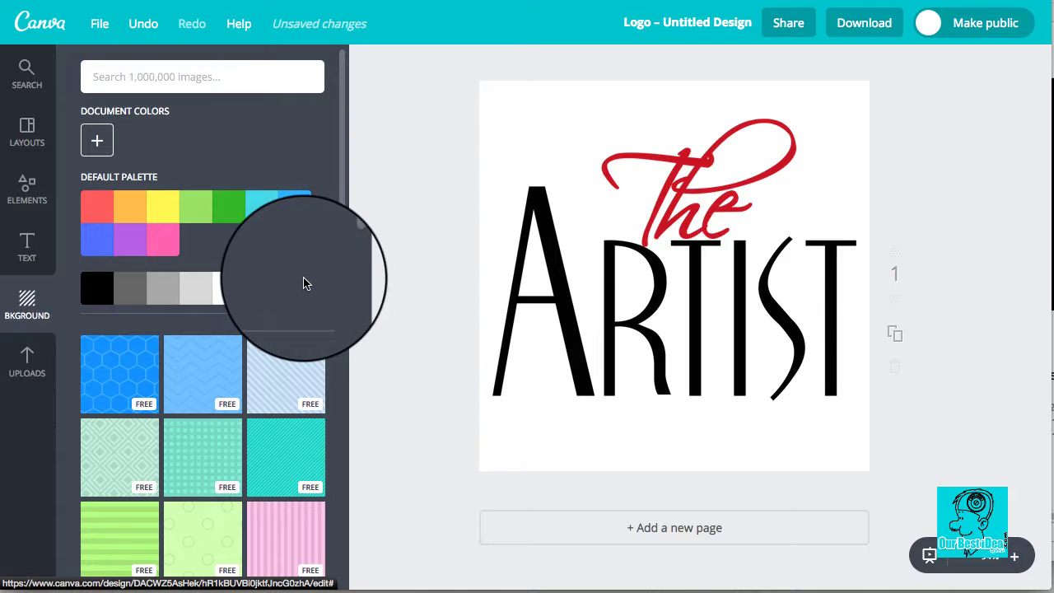
{"action": "left_click", "coordinate": [168, 298]}
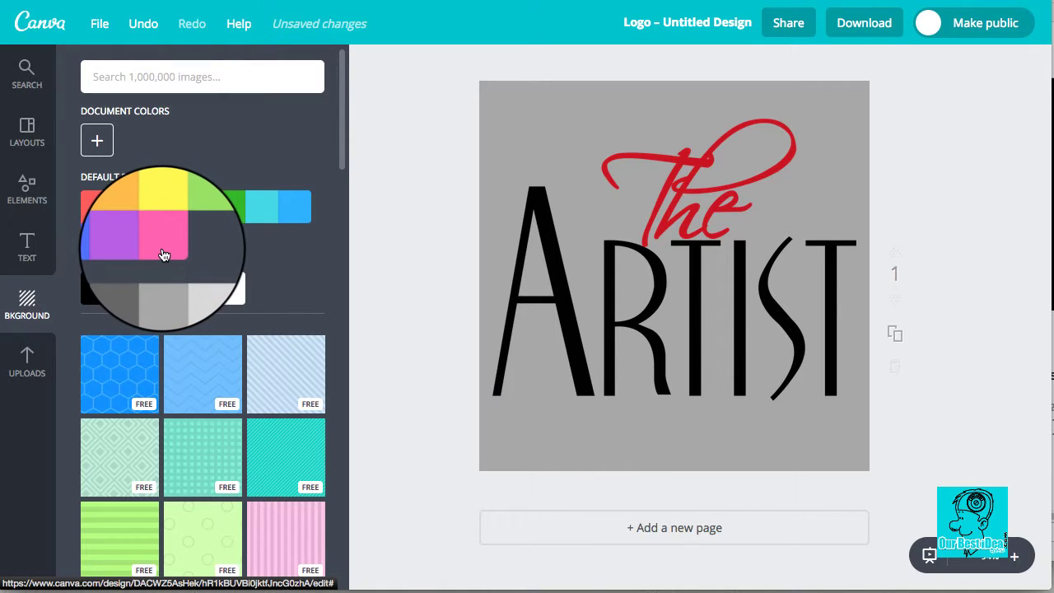
Step: Switch the background to the grey striped pattern
{"action": "scroll", "coordinate": [280, 383], "scroll_direction": "down", "scroll_amount": 5}
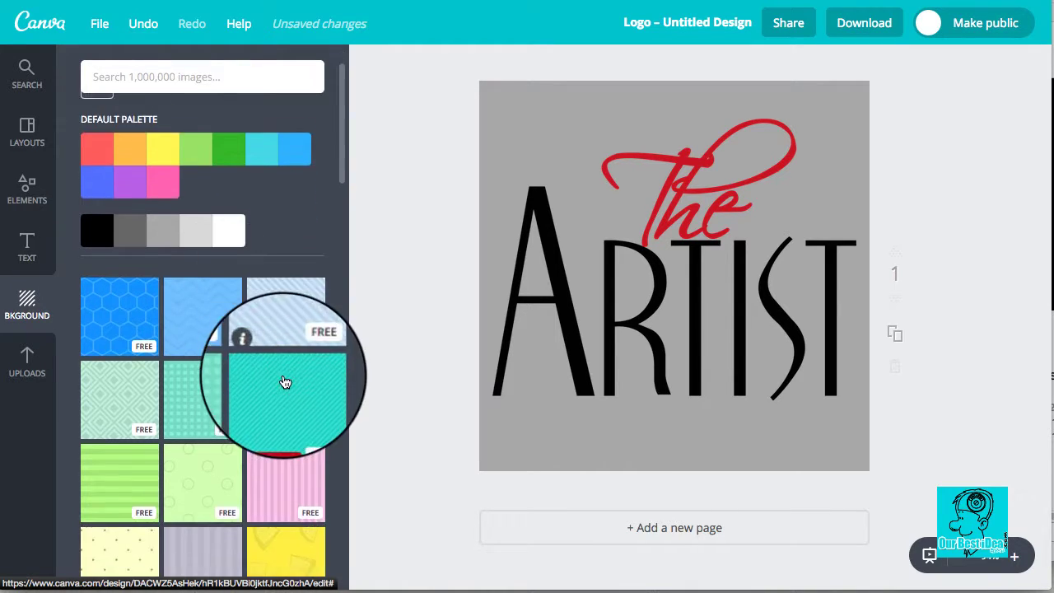
{"action": "scroll", "coordinate": [276, 385], "scroll_direction": "down", "scroll_amount": 10}
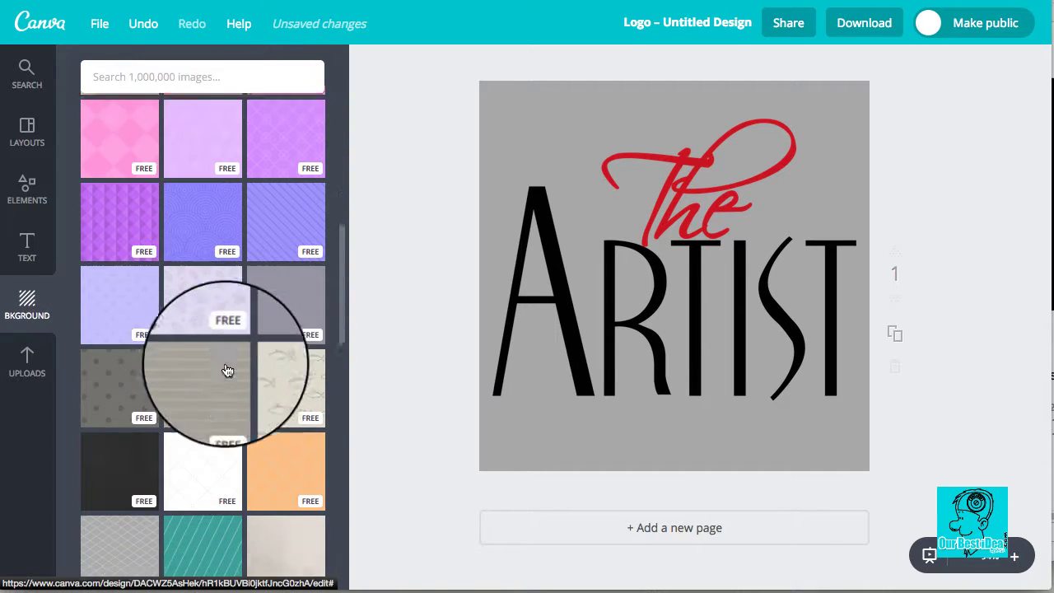
{"action": "scroll", "coordinate": [223, 338], "scroll_direction": "down", "scroll_amount": 1}
{"action": "left_click", "coordinate": [212, 313]}
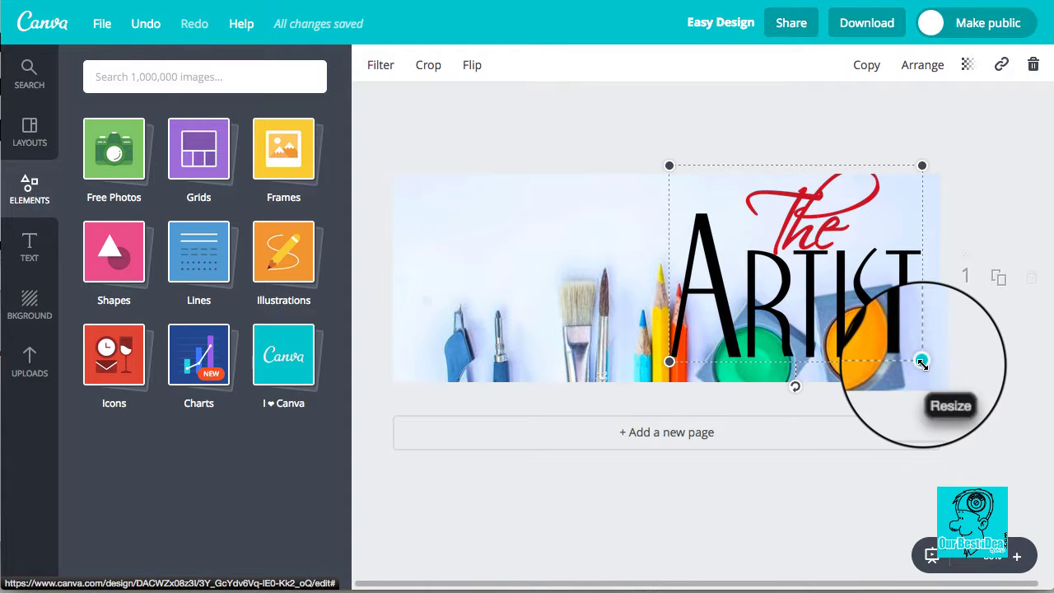
Step: Shrink The Artist logo and move it to the banner's upper left
{"action": "left_click_drag", "start_coordinate": [922, 361], "coordinate": [787, 262]}
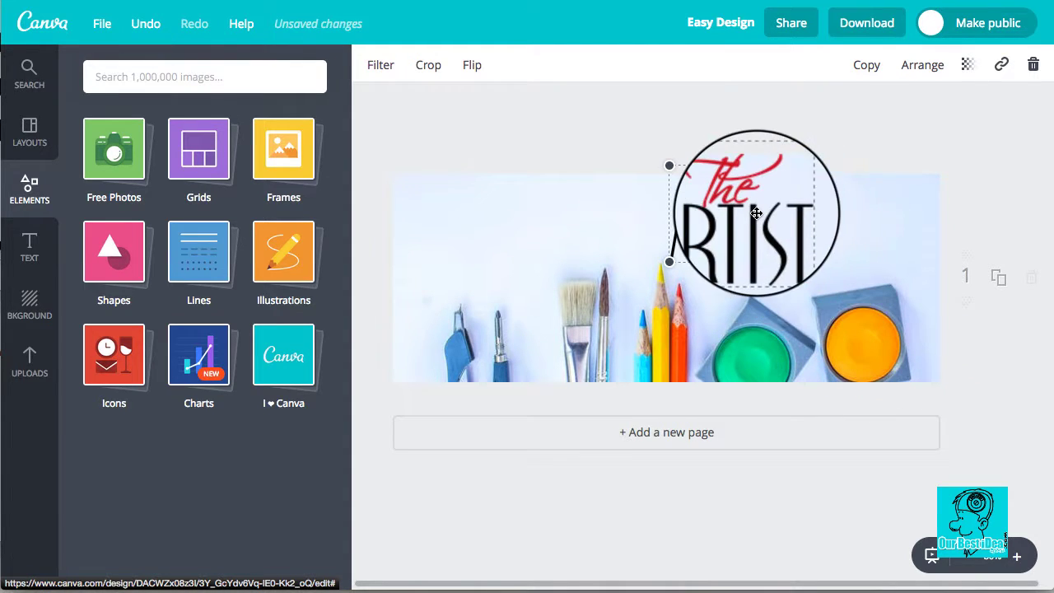
{"action": "left_click_drag", "start_coordinate": [756, 214], "coordinate": [828, 242]}
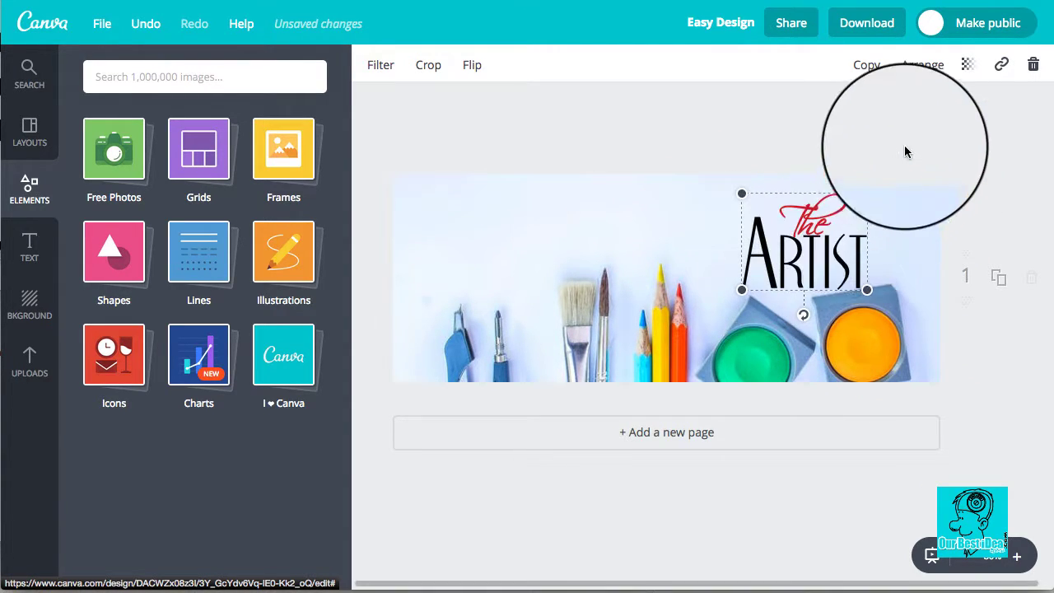
{"action": "left_click", "coordinate": [923, 190]}
{"action": "left_click", "coordinate": [676, 266]}
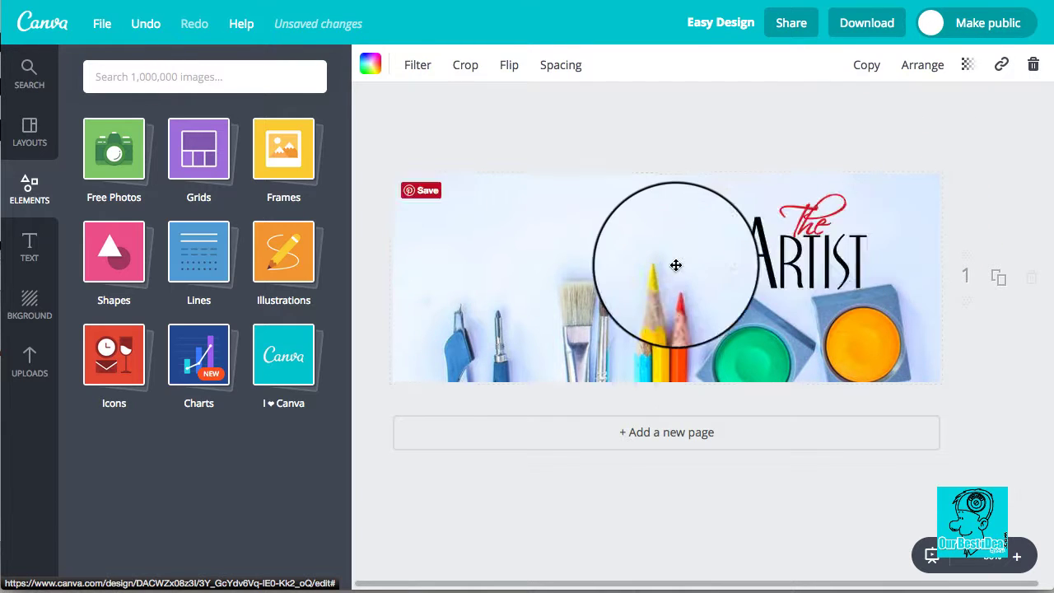
{"action": "left_click_drag", "start_coordinate": [676, 265], "coordinate": [491, 240]}
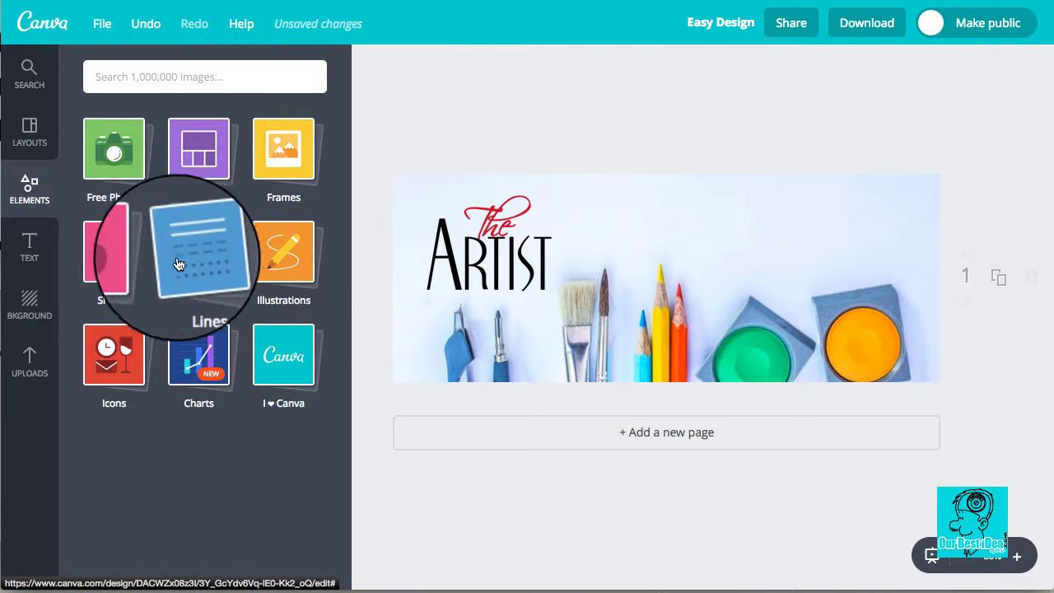
Step: Add a circle shape, send it to back, colour it dark grey, and fit it behind the logo
{"action": "left_click", "coordinate": [106, 265]}
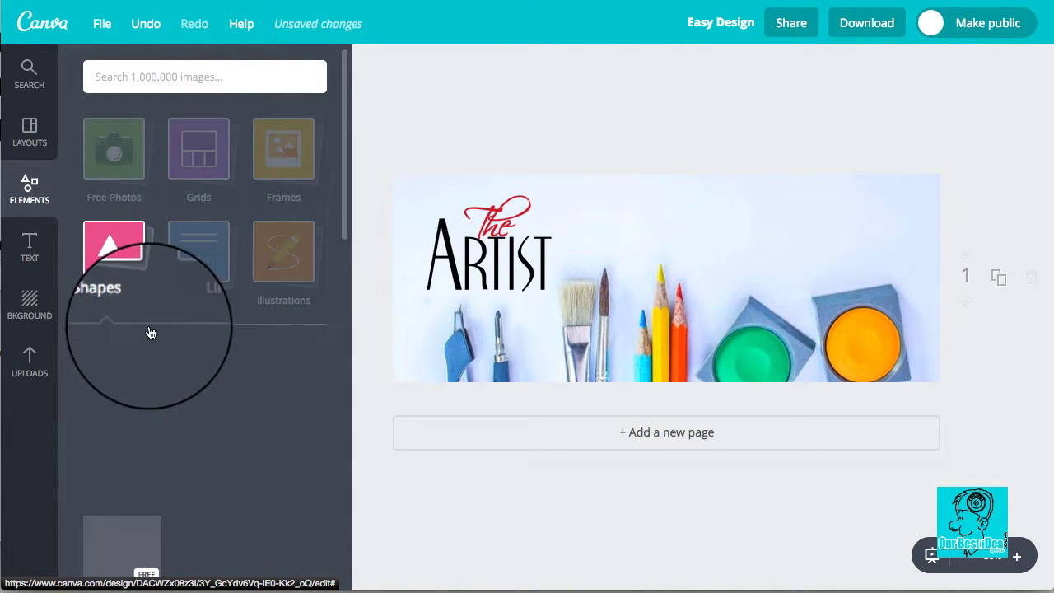
{"action": "scroll", "coordinate": [201, 338], "scroll_direction": "down", "scroll_amount": 3}
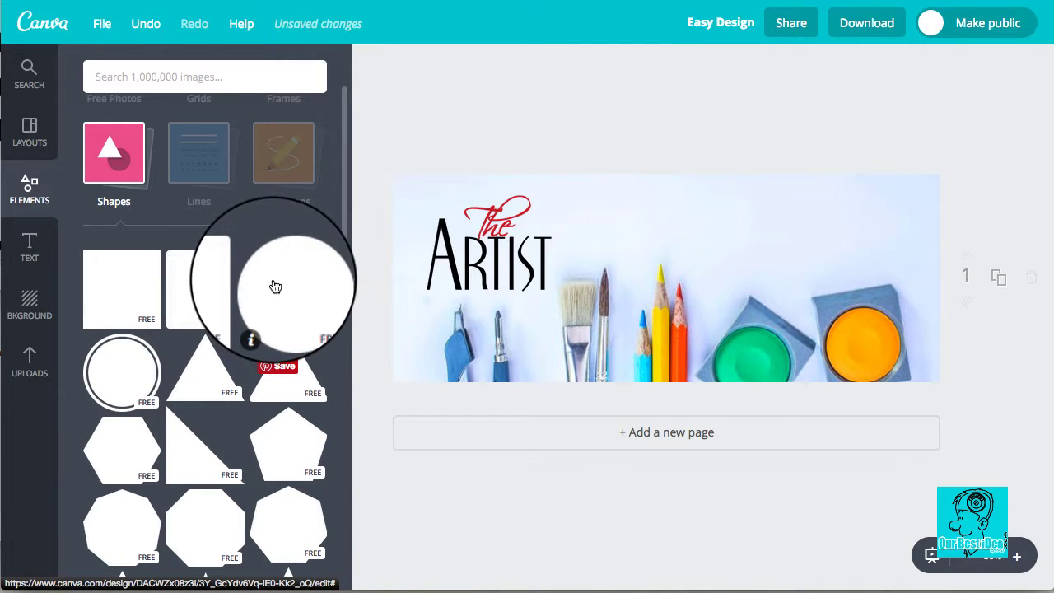
{"action": "left_click_drag", "start_coordinate": [275, 286], "coordinate": [463, 229]}
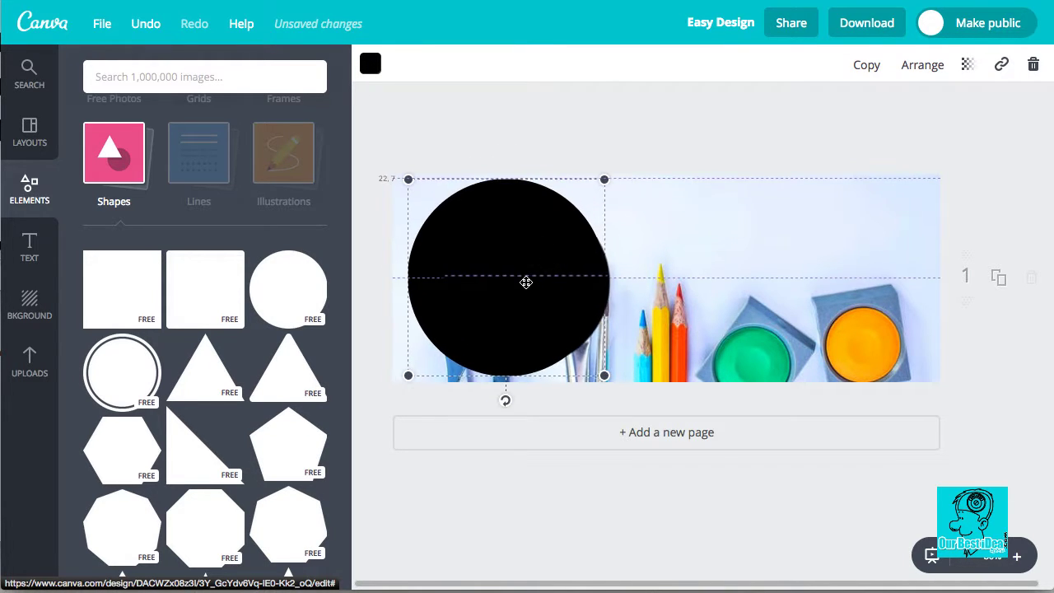
{"action": "left_click_drag", "start_coordinate": [600, 371], "coordinate": [575, 347]}
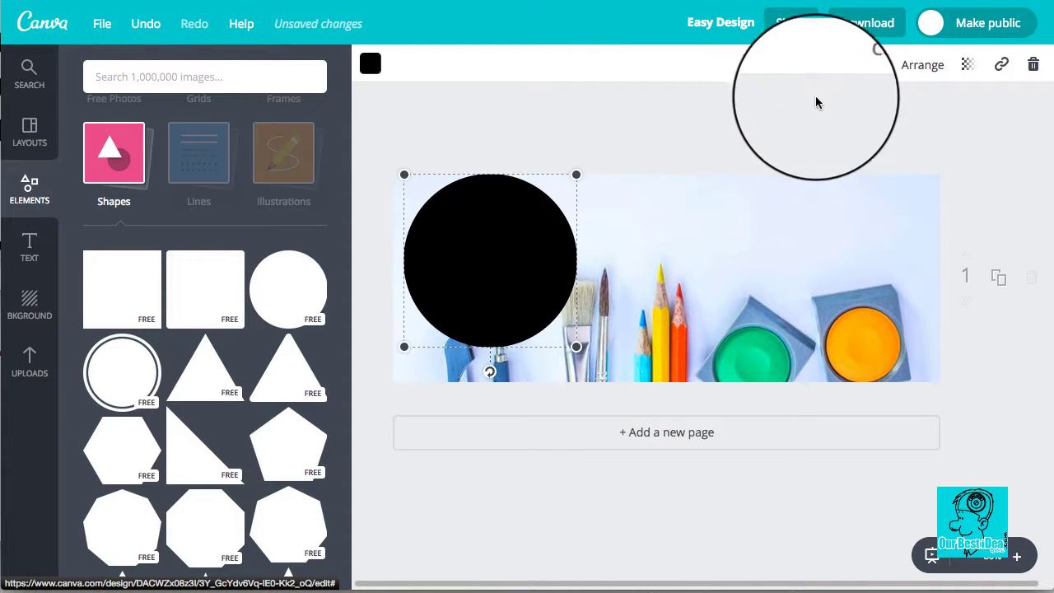
{"action": "left_click", "coordinate": [922, 65]}
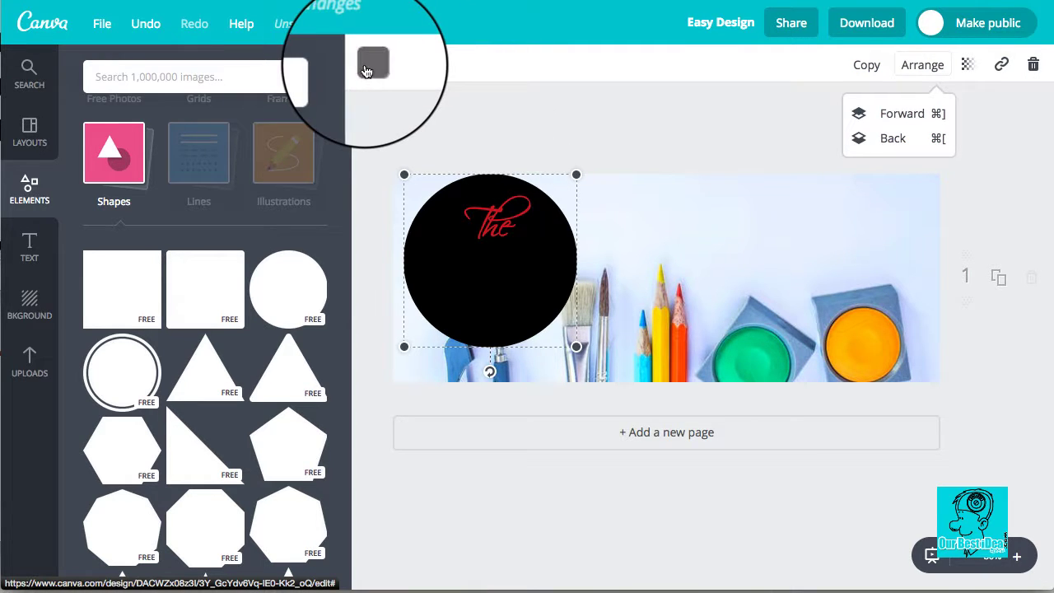
{"action": "left_click", "coordinate": [367, 72]}
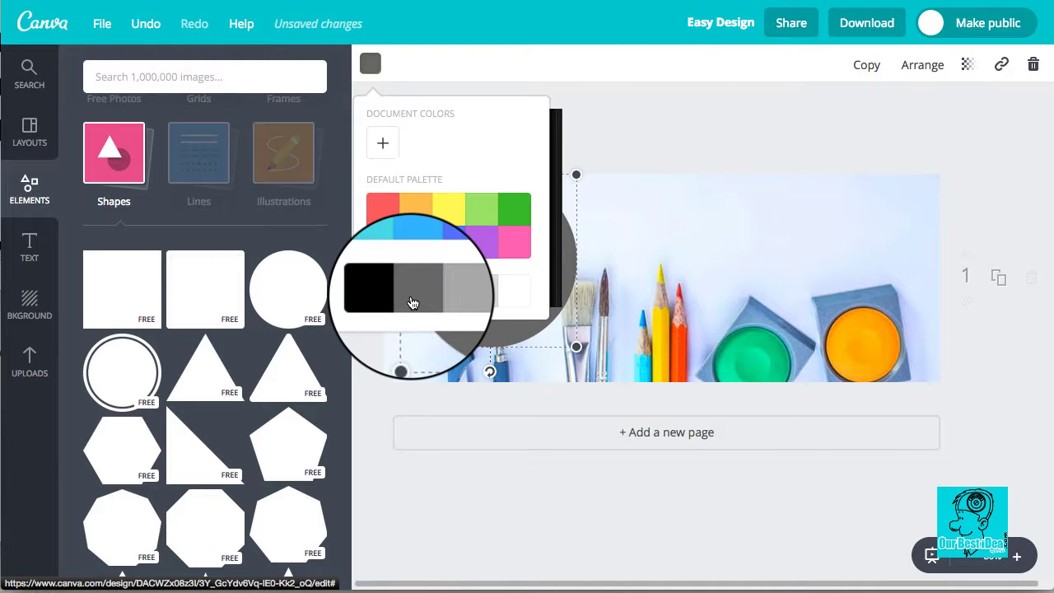
{"action": "left_click", "coordinate": [651, 112]}
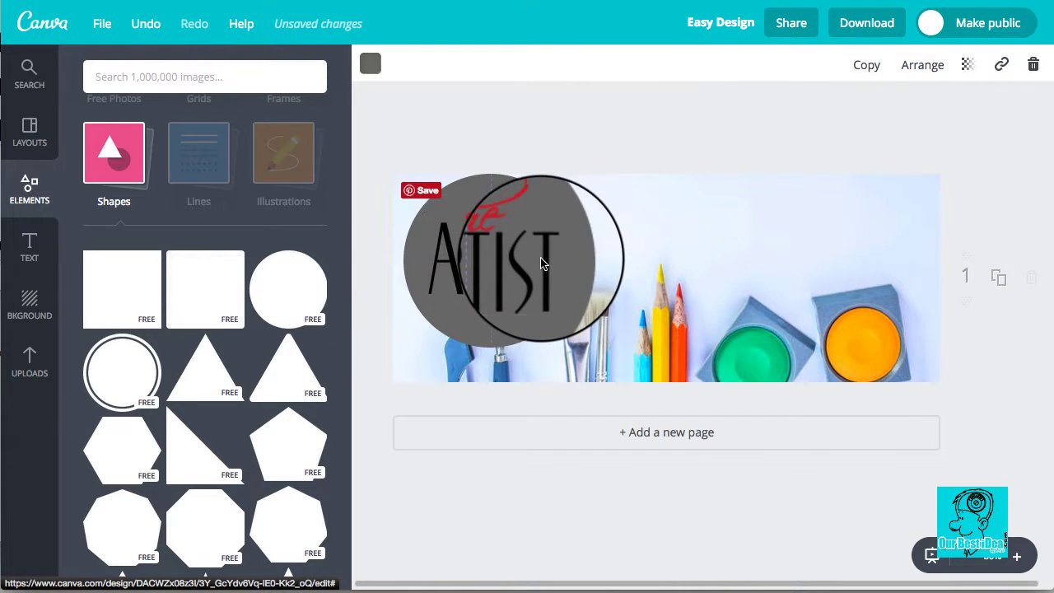
{"action": "left_click_drag", "start_coordinate": [541, 264], "coordinate": [537, 262]}
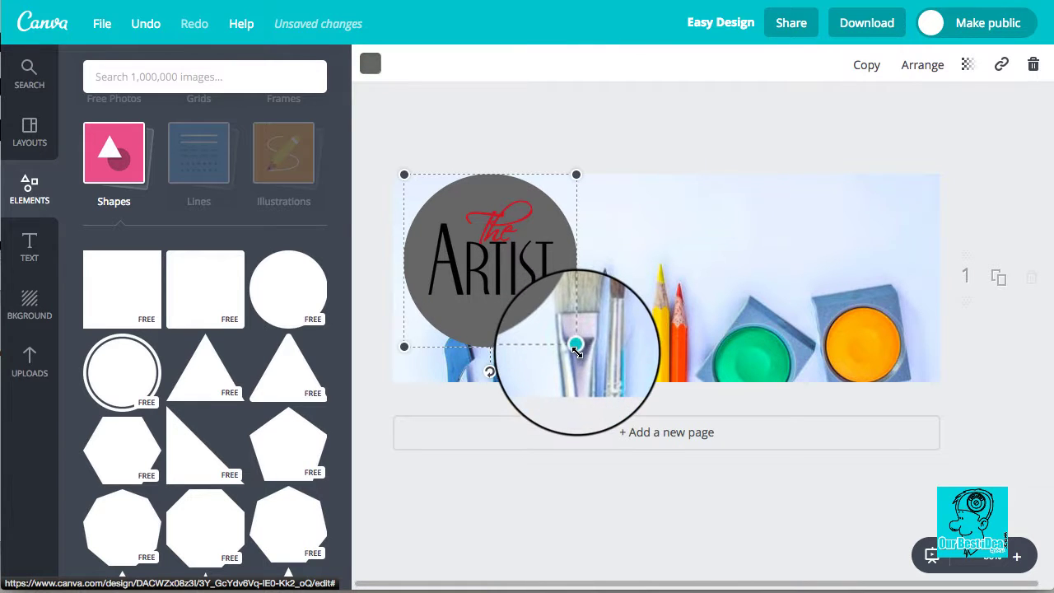
{"action": "left_click_drag", "start_coordinate": [522, 285], "coordinate": [490, 189]}
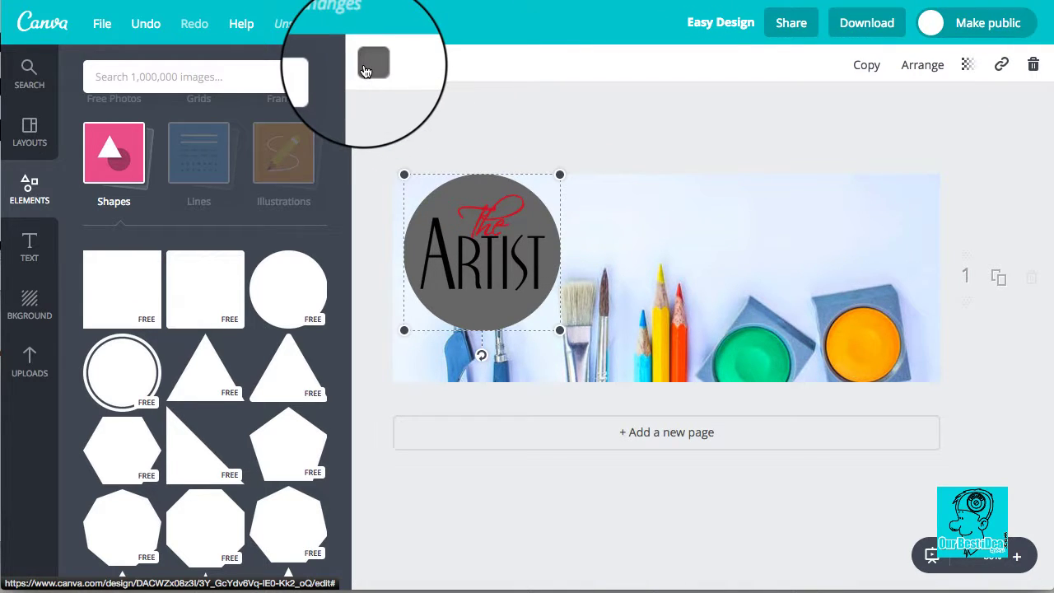
Step: Lower the grey circle's transparency so the brushes show through, then deselect
{"action": "left_click", "coordinate": [366, 71]}
{"action": "left_click", "coordinate": [650, 85]}
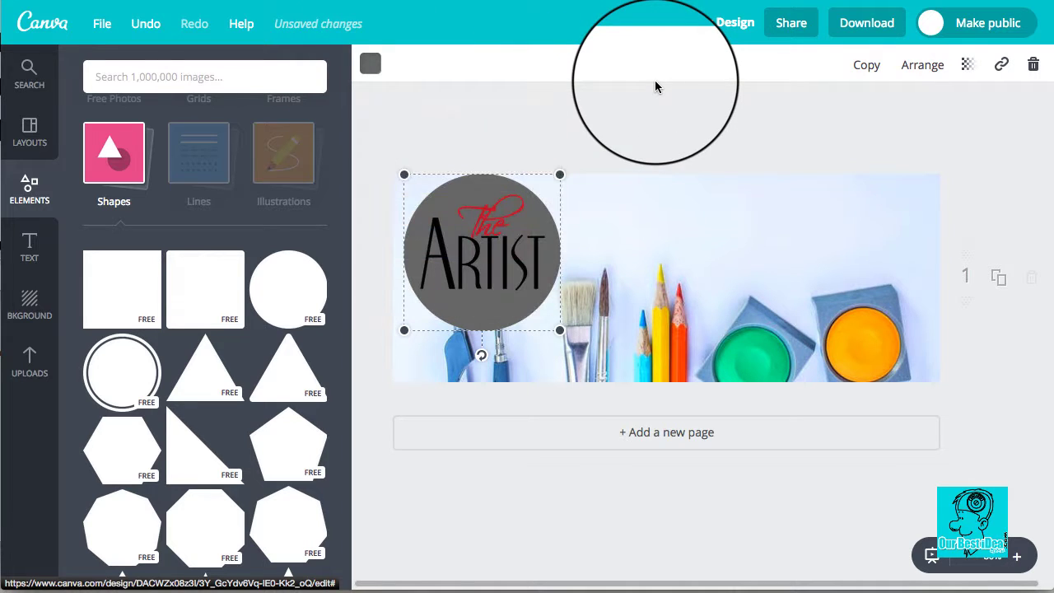
{"action": "left_click", "coordinate": [969, 67]}
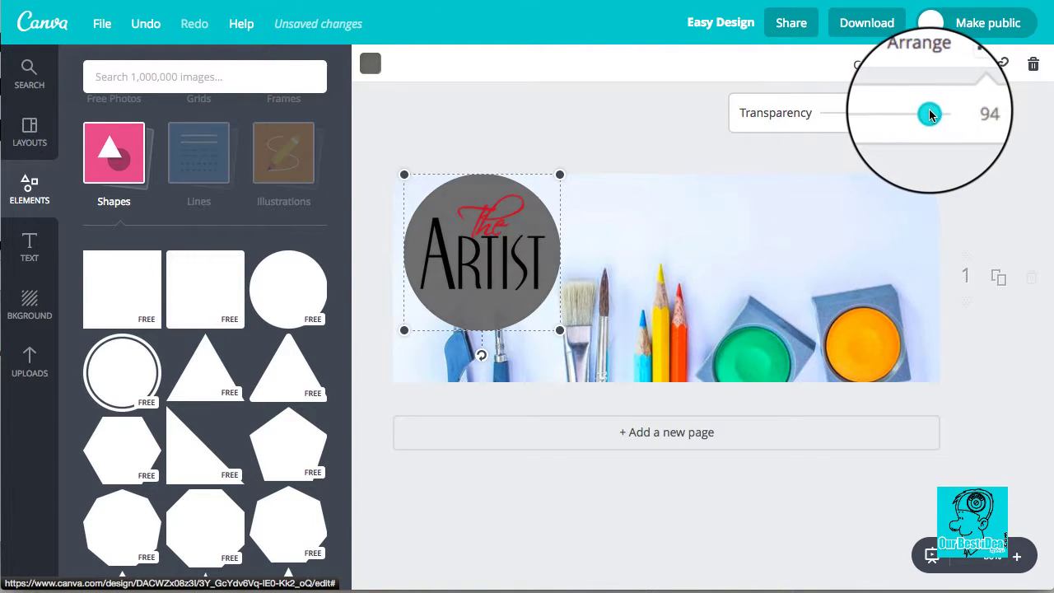
{"action": "left_click_drag", "start_coordinate": [930, 115], "coordinate": [862, 124]}
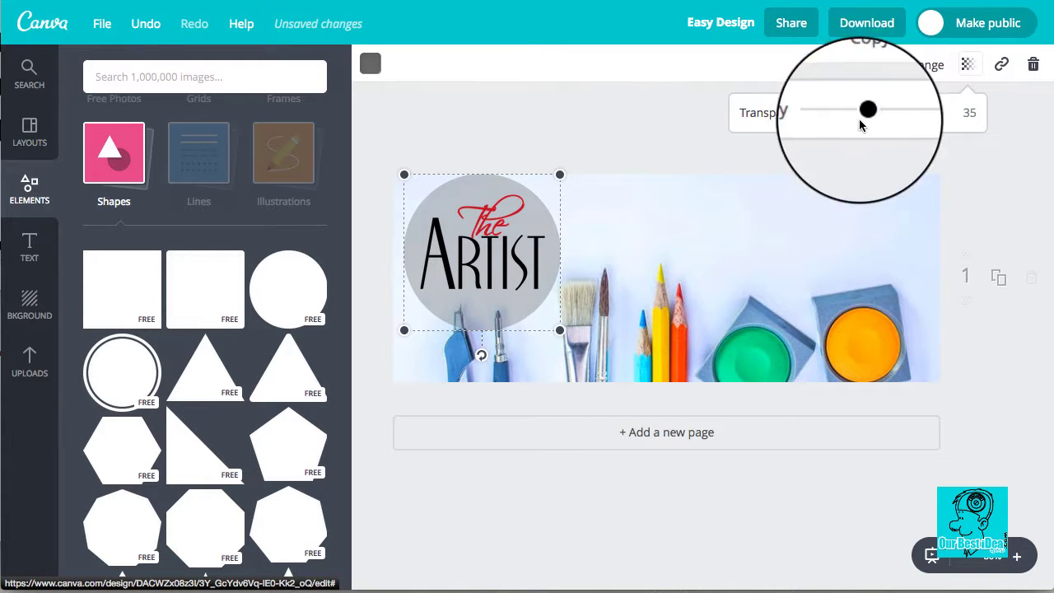
{"action": "left_click", "coordinate": [622, 166]}
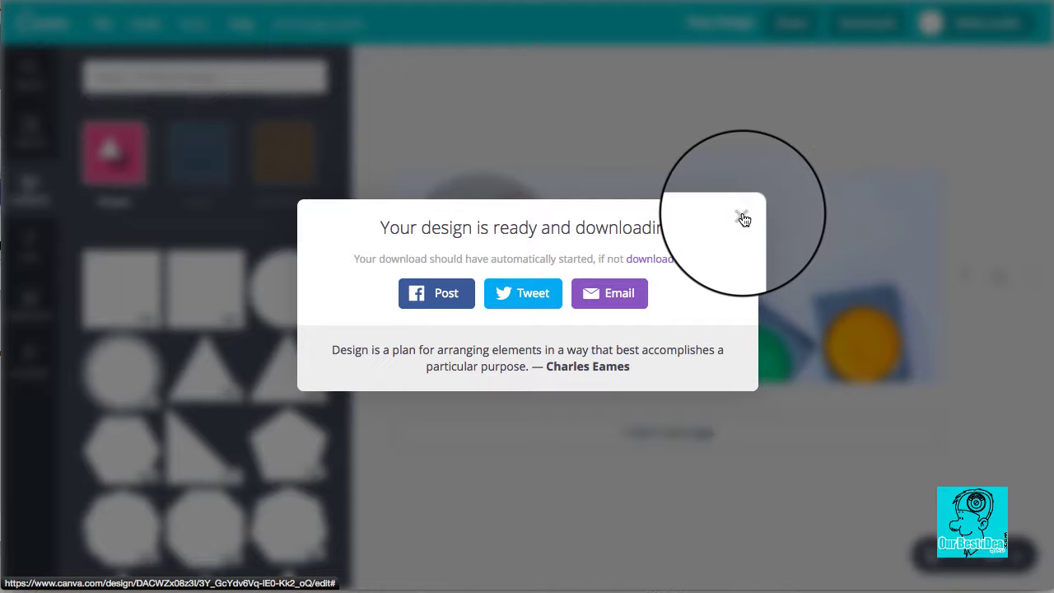
Step: Dismiss the download message and try moving the logo and grey circle to the right
{"action": "left_click", "coordinate": [742, 217]}
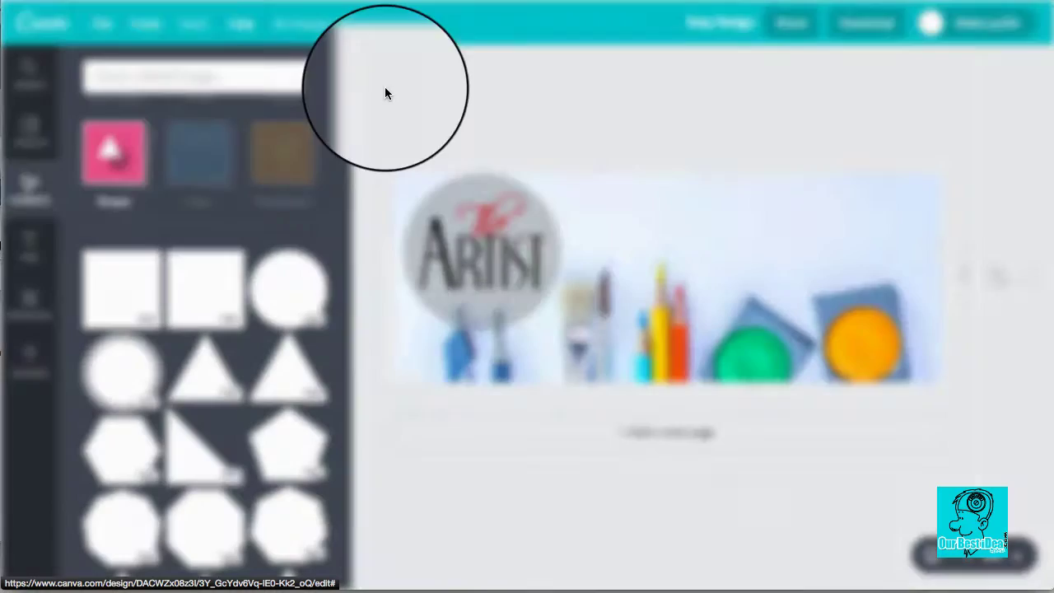
{"action": "left_click_drag", "start_coordinate": [2, 3], "coordinate": [299, 0]}
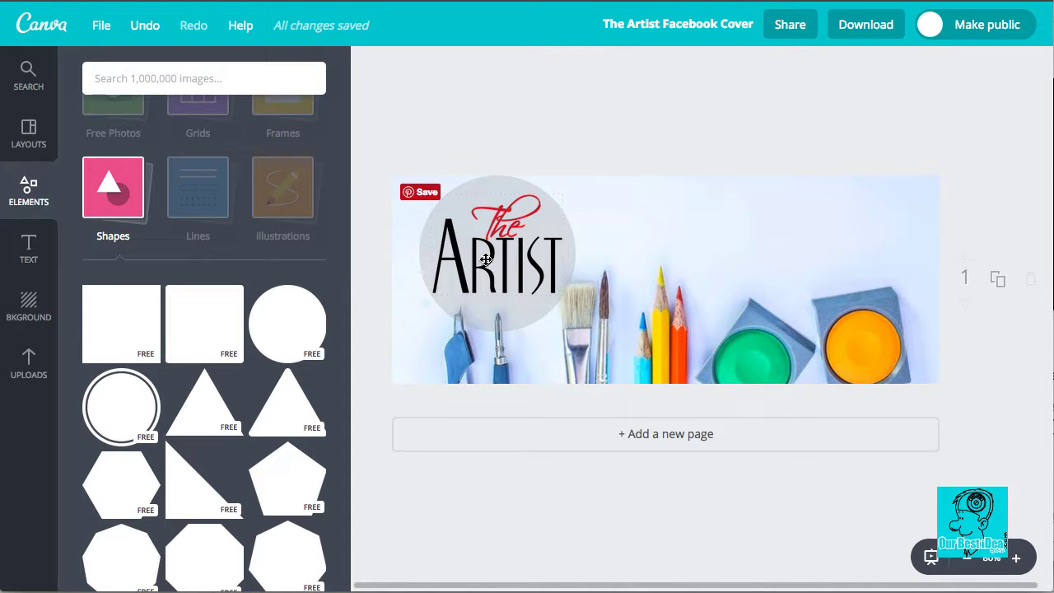
{"action": "left_click_drag", "start_coordinate": [523, 268], "coordinate": [875, 260]}
{"action": "left_click_drag", "start_coordinate": [534, 243], "coordinate": [834, 240]}
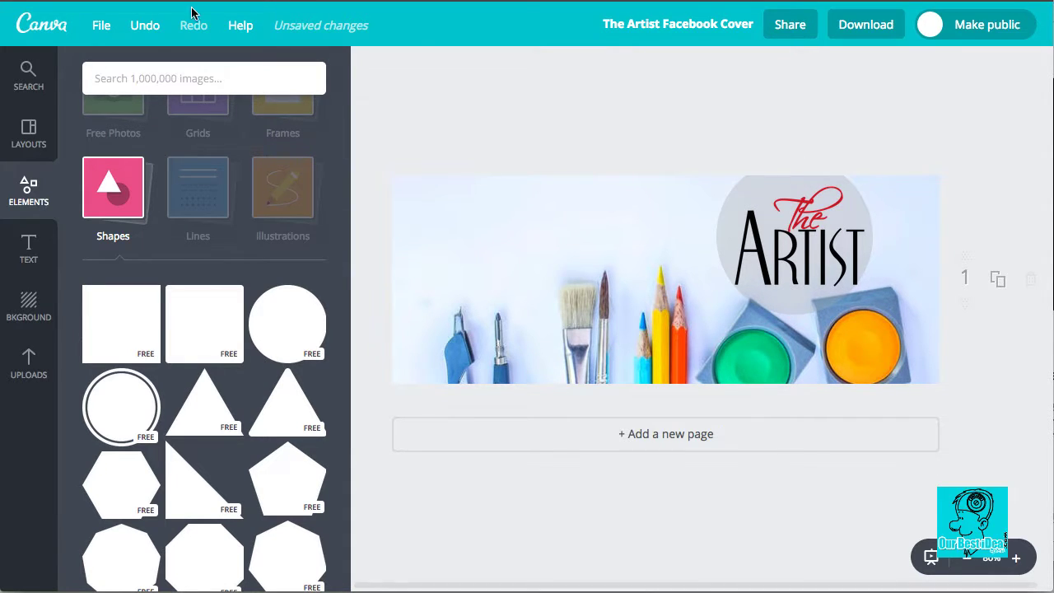
Step: Undo the moves so the logo and circle return to the left, then deselect
{"action": "left_click", "coordinate": [148, 28]}
{"action": "left_click", "coordinate": [149, 29]}
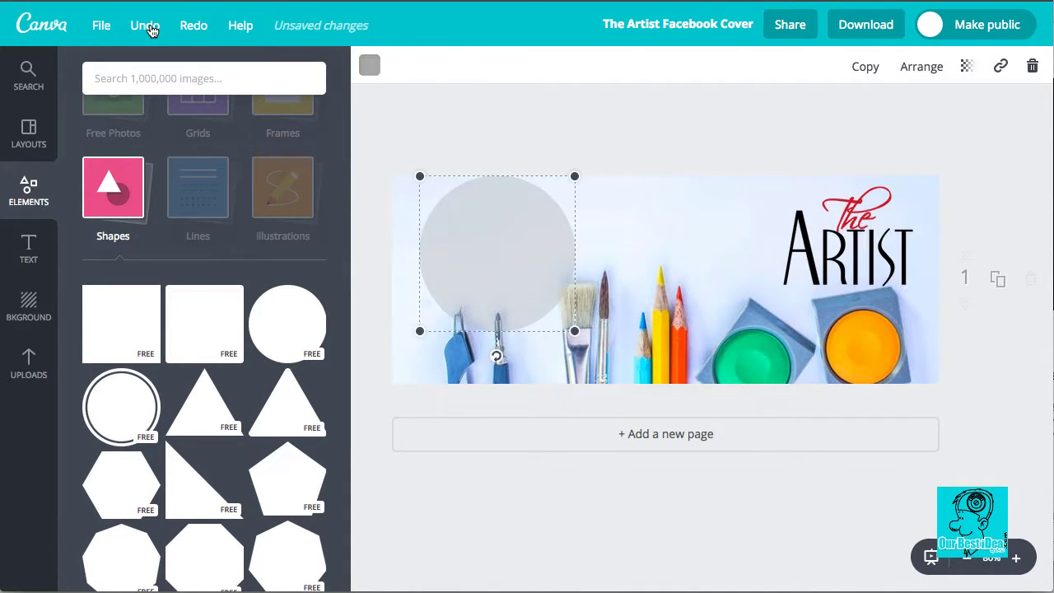
{"action": "left_click", "coordinate": [149, 29]}
{"action": "left_click", "coordinate": [557, 142]}
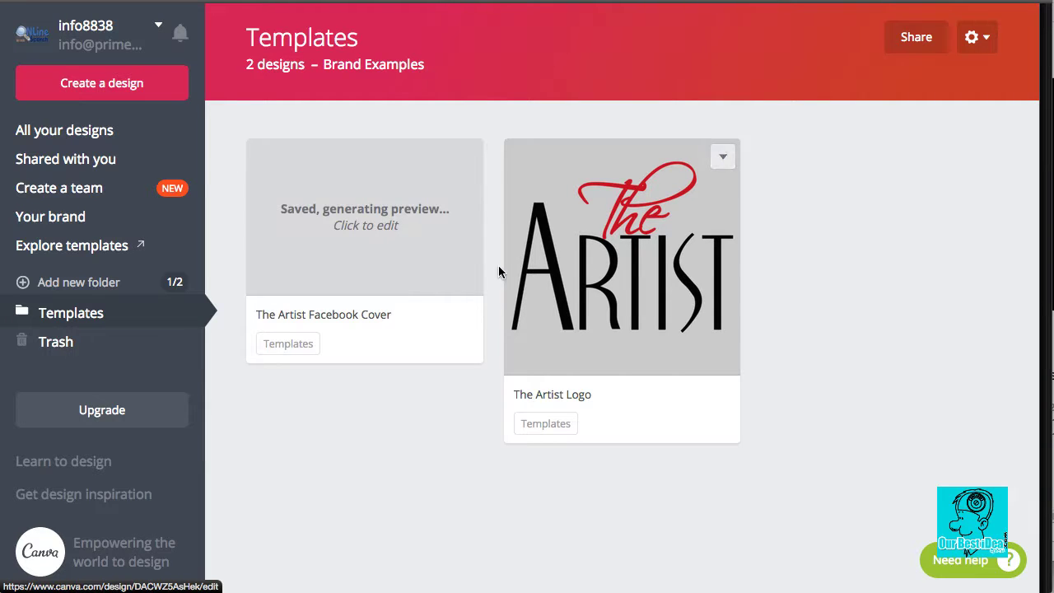
Step: Duplicate The Artist Logo design in Templates and open the copy for editing
{"action": "left_click", "coordinate": [723, 157]}
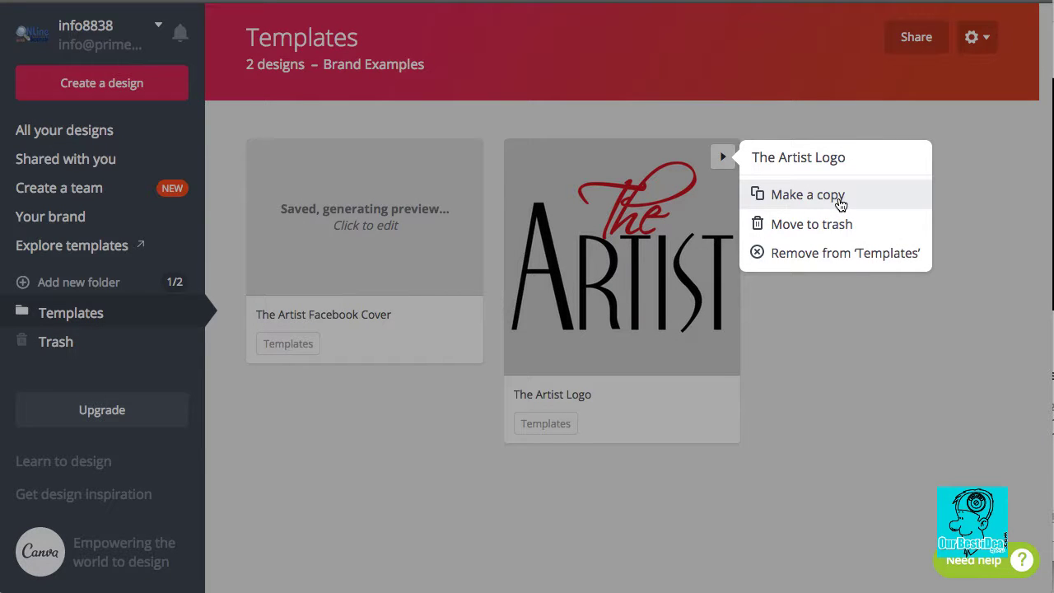
{"action": "left_click", "coordinate": [835, 197]}
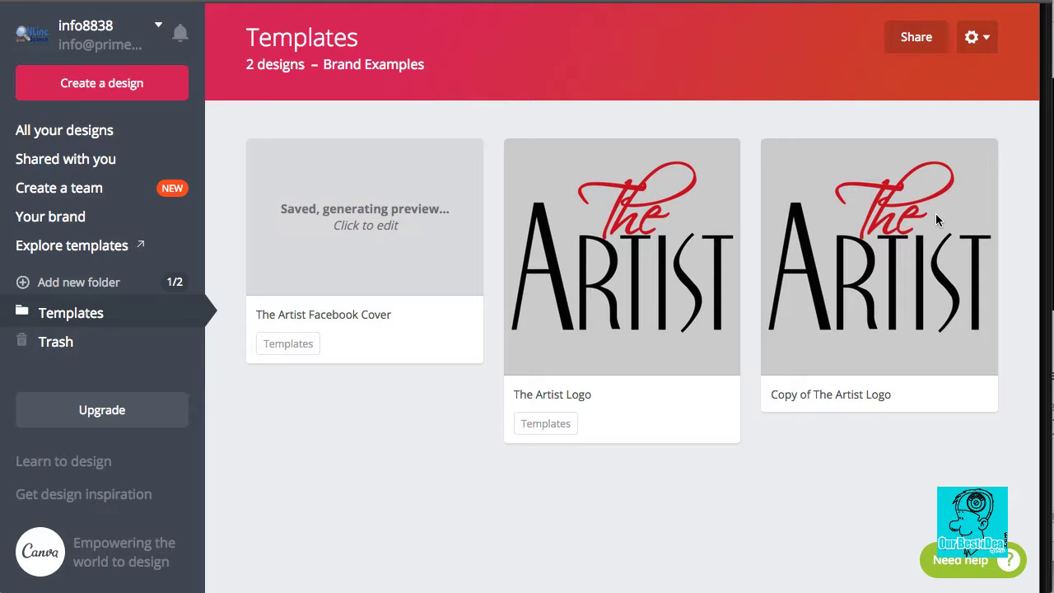
{"action": "left_click", "coordinate": [833, 360]}
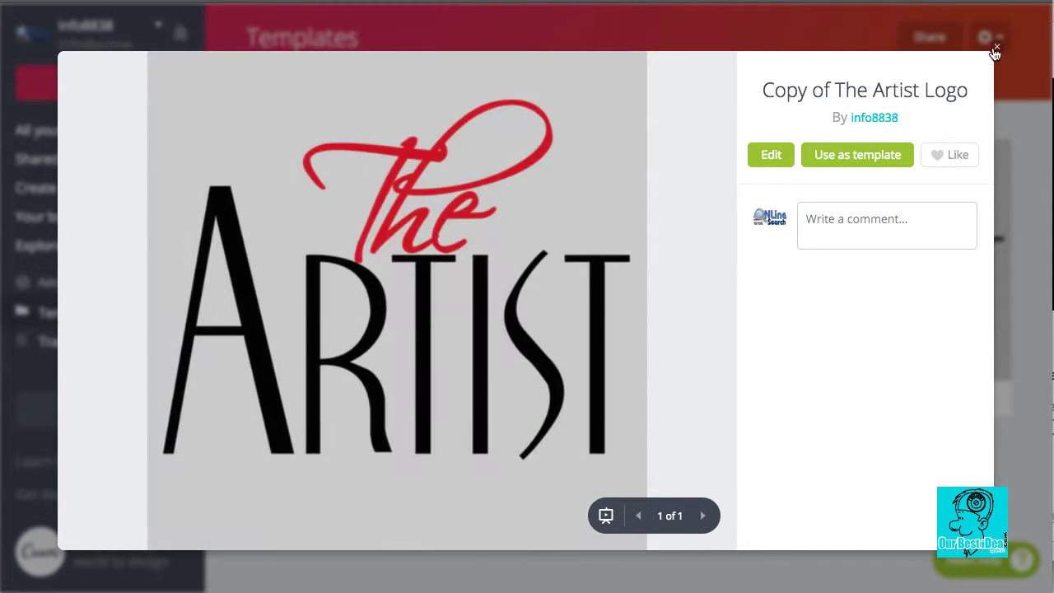
{"action": "left_click", "coordinate": [772, 156]}
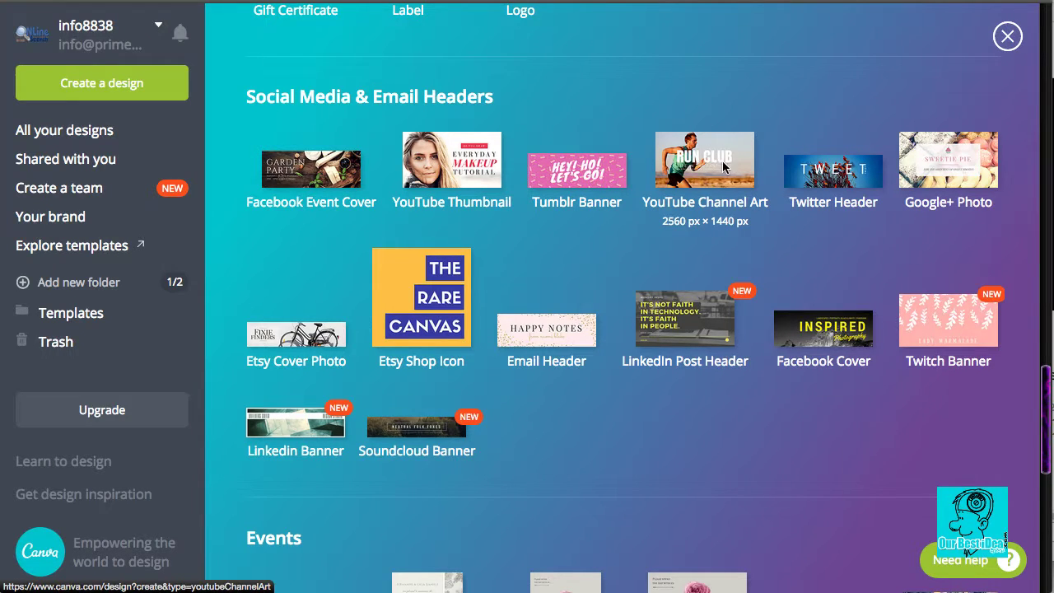
Step: Start a new 2560 × 1440 px YouTube Channel Art design
{"action": "left_click", "coordinate": [724, 167]}
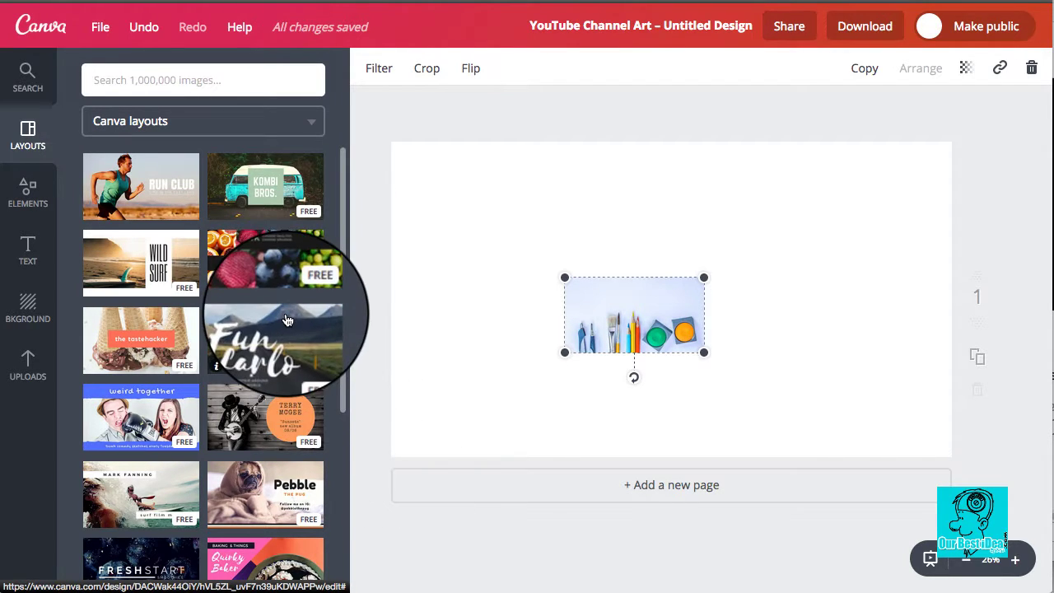
{"action": "scroll", "coordinate": [254, 349], "scroll_direction": "down", "scroll_amount": 5}
{"action": "scroll", "coordinate": [252, 380], "scroll_direction": "down", "scroll_amount": 4}
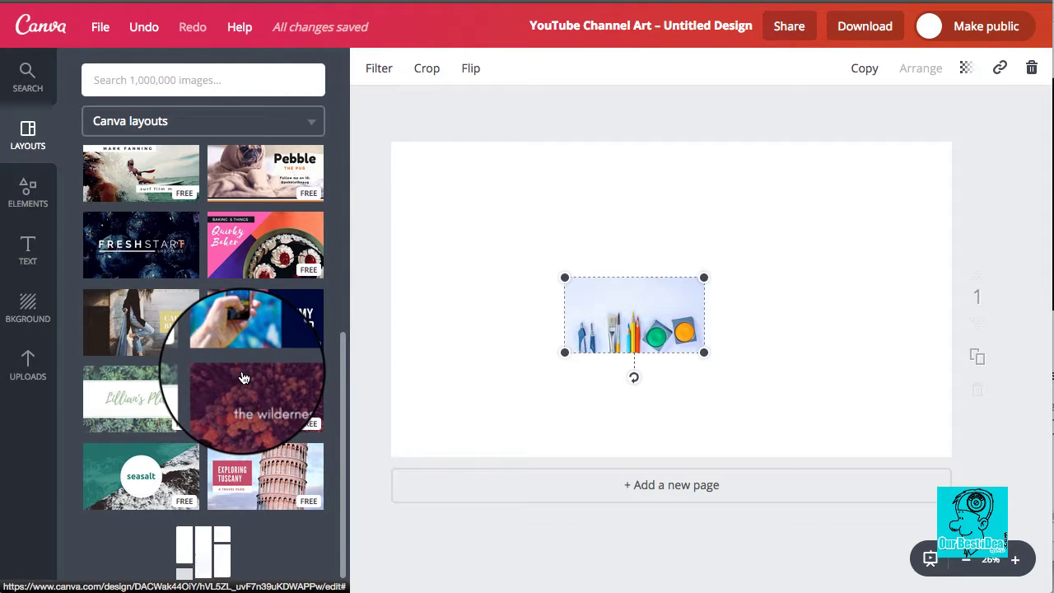
{"action": "scroll", "coordinate": [262, 367], "scroll_direction": "down", "scroll_amount": 5}
{"action": "scroll", "coordinate": [260, 365], "scroll_direction": "down", "scroll_amount": 4}
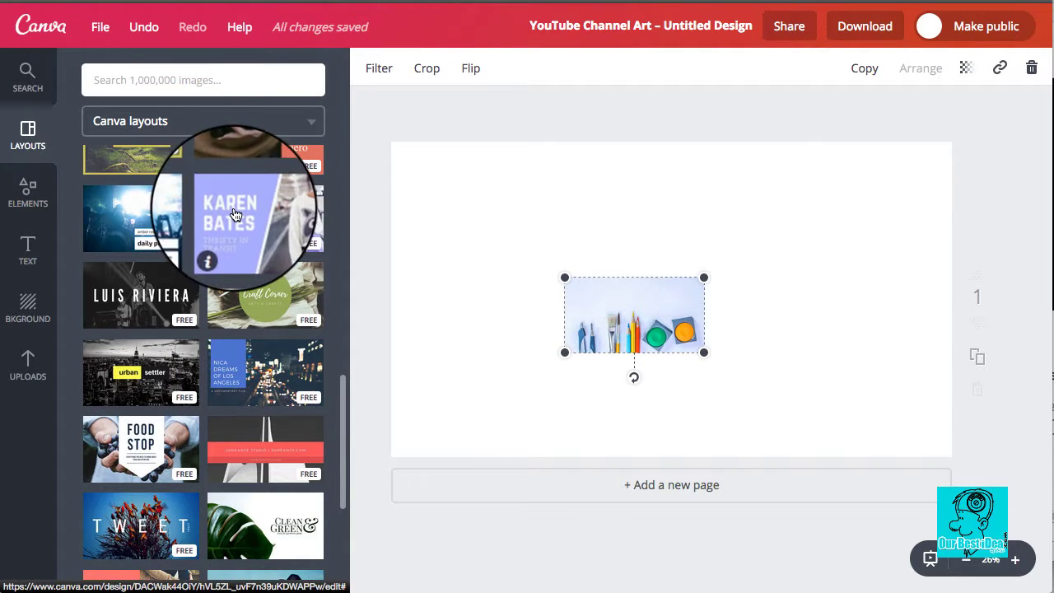
{"action": "scroll", "coordinate": [249, 216], "scroll_direction": "up", "scroll_amount": 1}
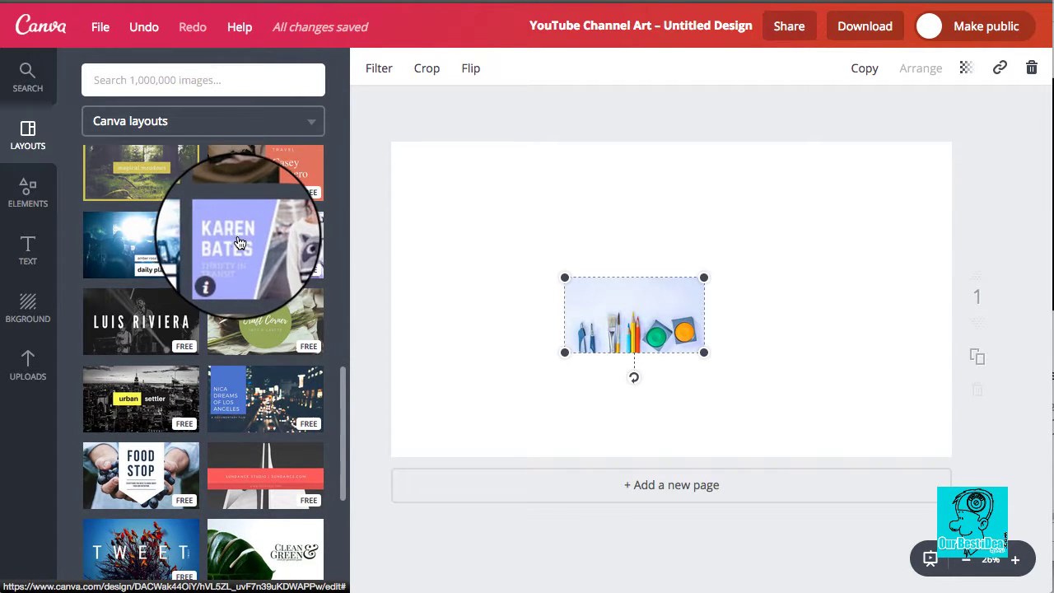
{"action": "scroll", "coordinate": [251, 239], "scroll_direction": "down", "scroll_amount": 2}
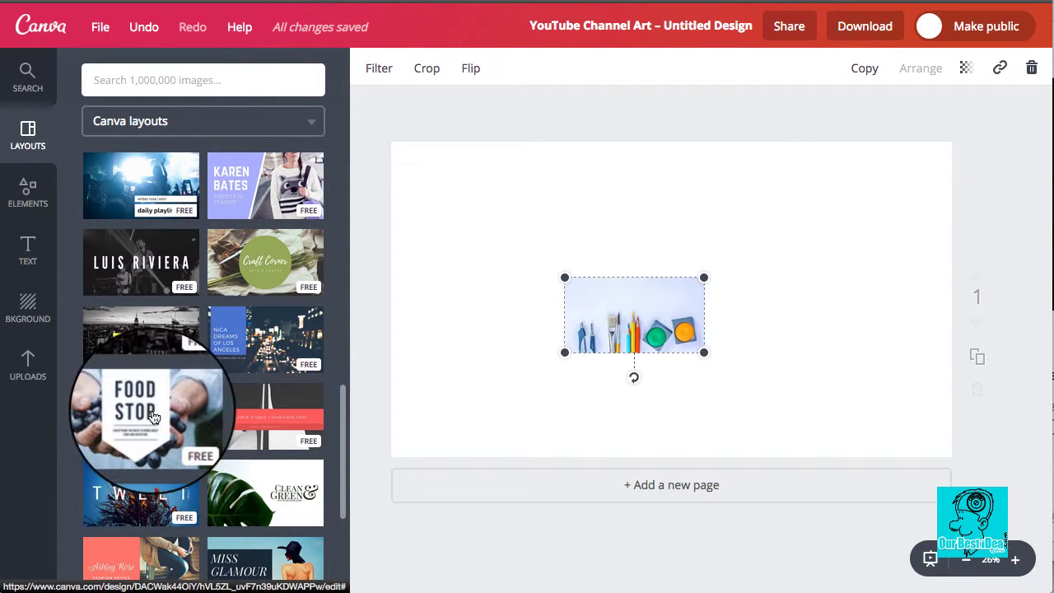
Step: Enlarge and reposition the pencil-and-paint photo until it covers the entire page
{"action": "left_click_drag", "start_coordinate": [564, 281], "coordinate": [445, 182]}
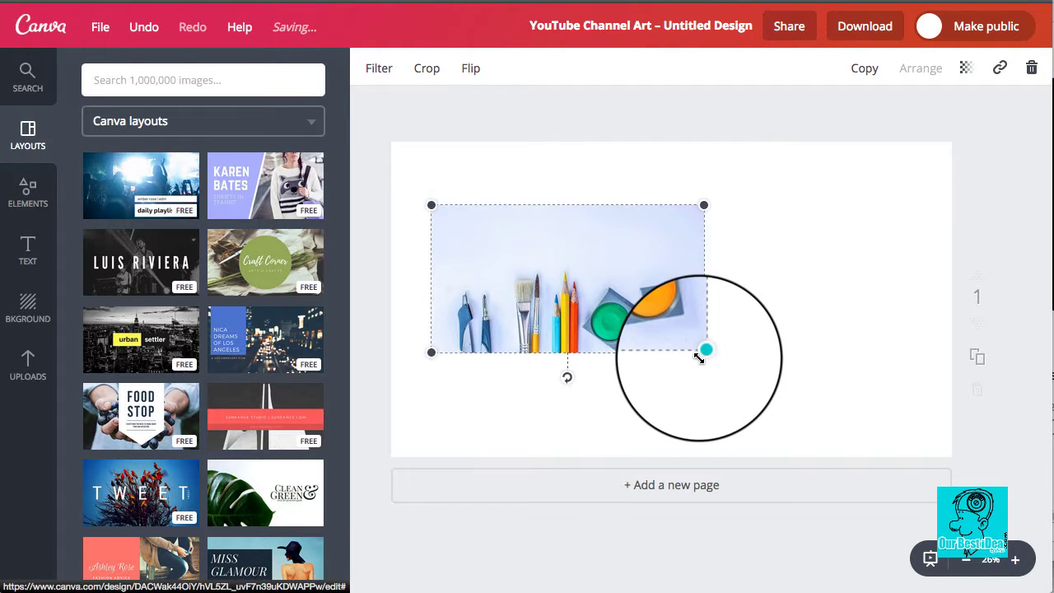
{"action": "left_click_drag", "start_coordinate": [703, 353], "coordinate": [970, 447]}
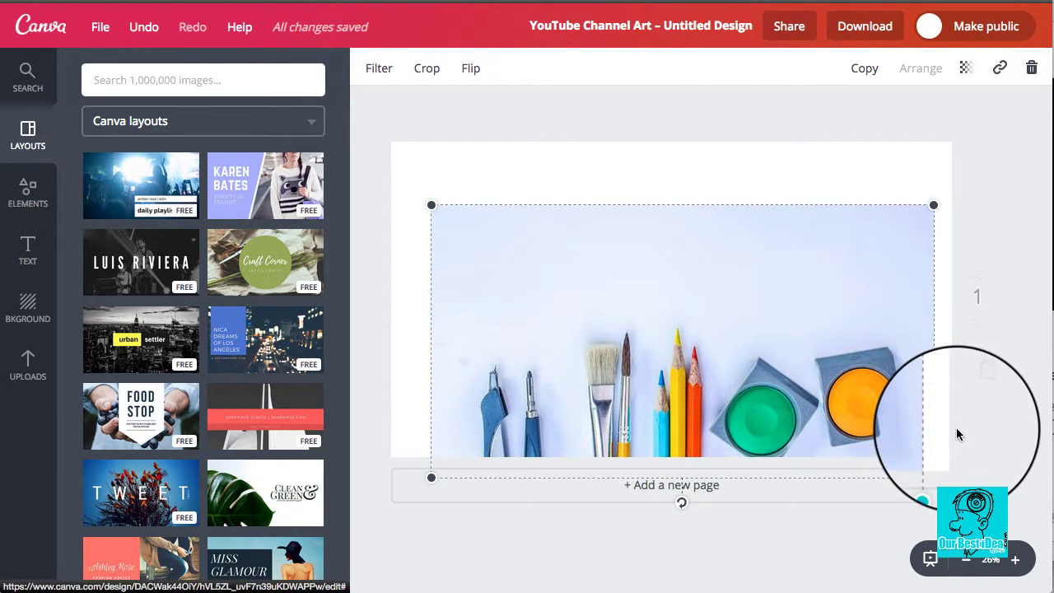
{"action": "left_click_drag", "start_coordinate": [800, 297], "coordinate": [796, 262]}
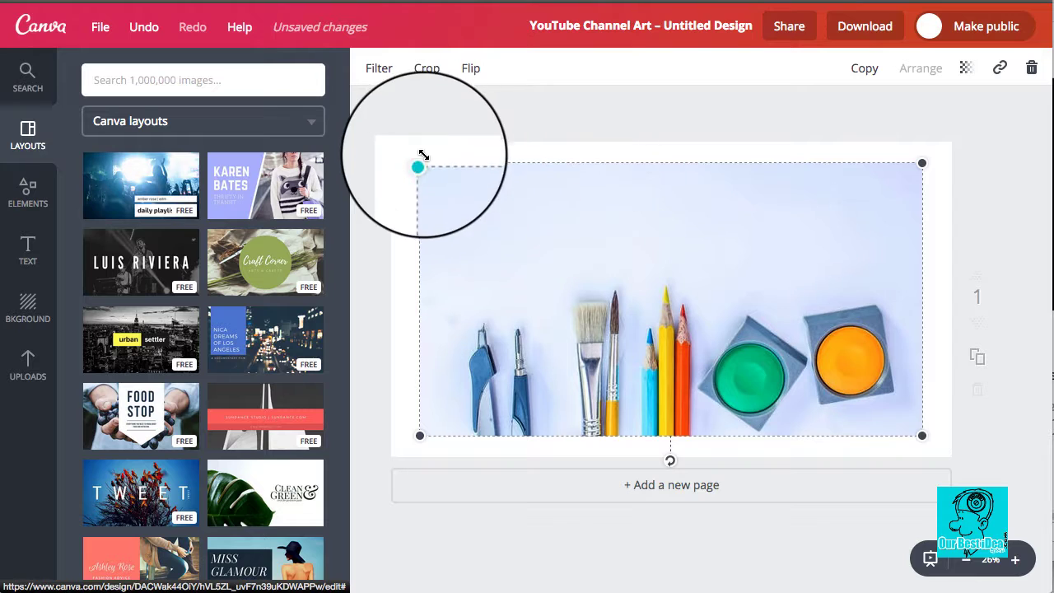
{"action": "left_click_drag", "start_coordinate": [420, 163], "coordinate": [392, 151]}
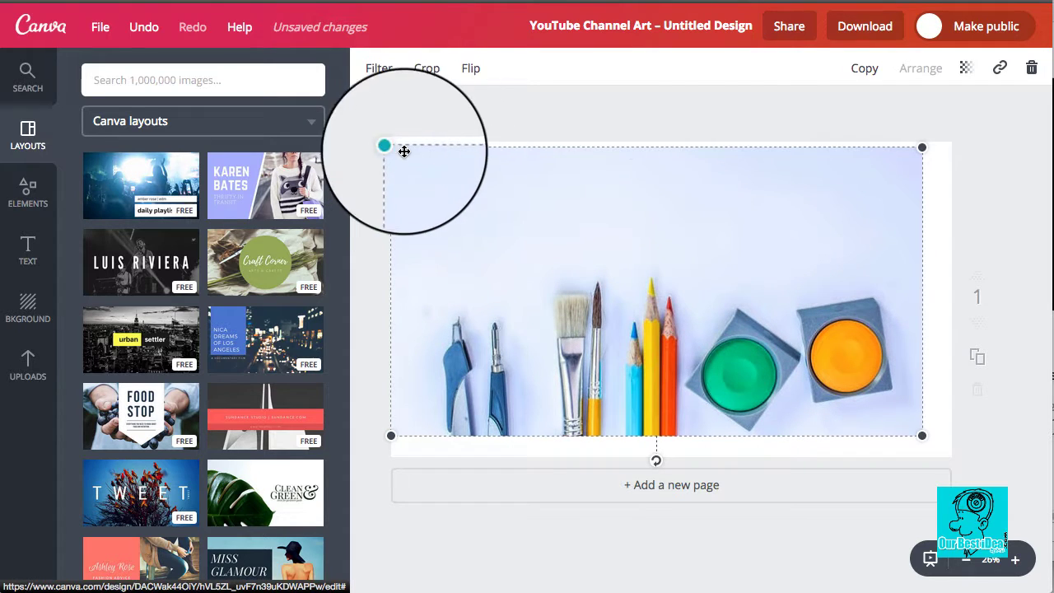
{"action": "left_click_drag", "start_coordinate": [922, 146], "coordinate": [951, 148]}
{"action": "left_click_drag", "start_coordinate": [948, 432], "coordinate": [940, 467]}
{"action": "left_click_drag", "start_coordinate": [874, 360], "coordinate": [870, 381]}
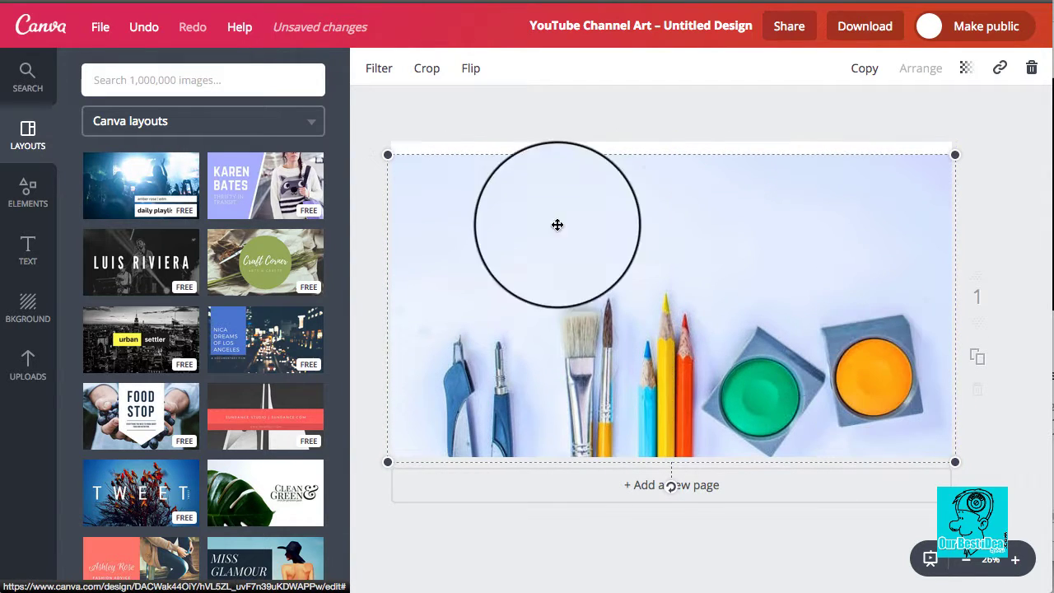
{"action": "left_click_drag", "start_coordinate": [389, 155], "coordinate": [371, 130]}
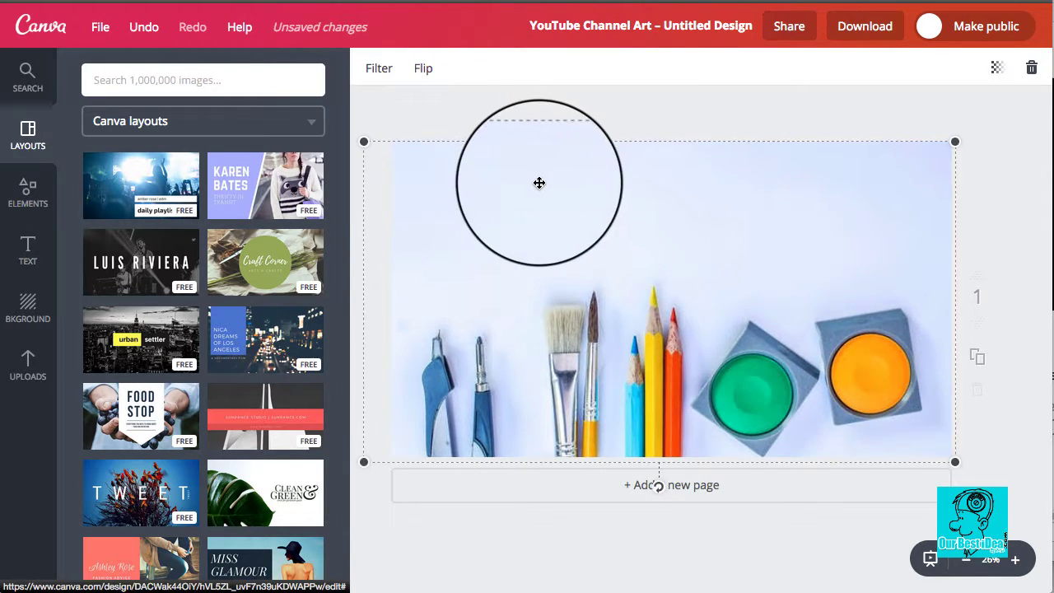
{"action": "mouse_move", "coordinate": [538, 181]}
{"action": "left_mouse_down"}
{"action": "mouse_move", "coordinate": [555, 181]}
{"action": "mouse_move", "coordinate": [545, 183]}
{"action": "left_mouse_up"}
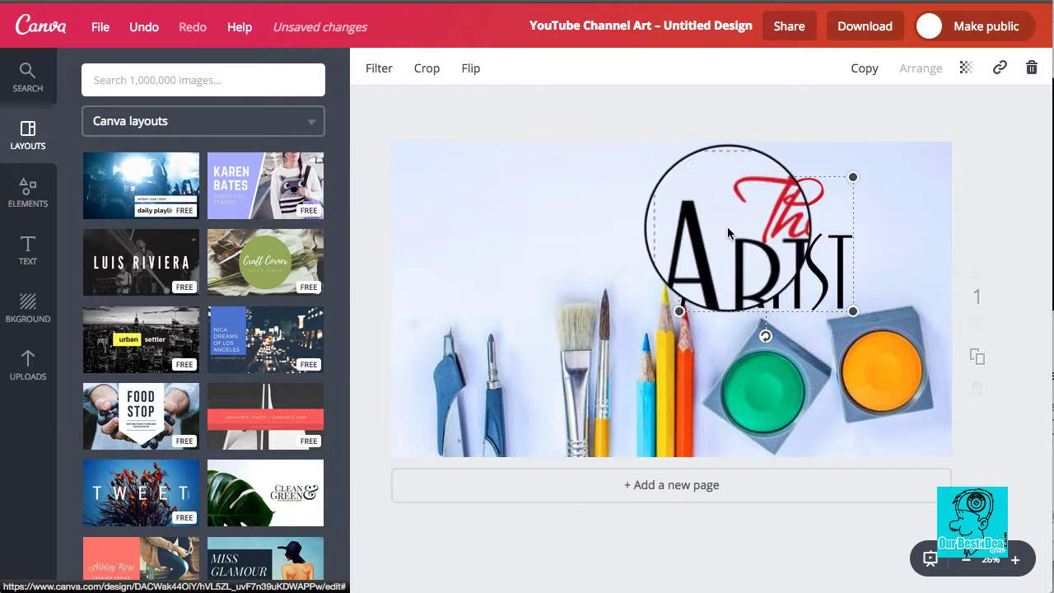
Step: Deselect The Artist logo and drag it to the top centre above the pencils
{"action": "left_click", "coordinate": [642, 107]}
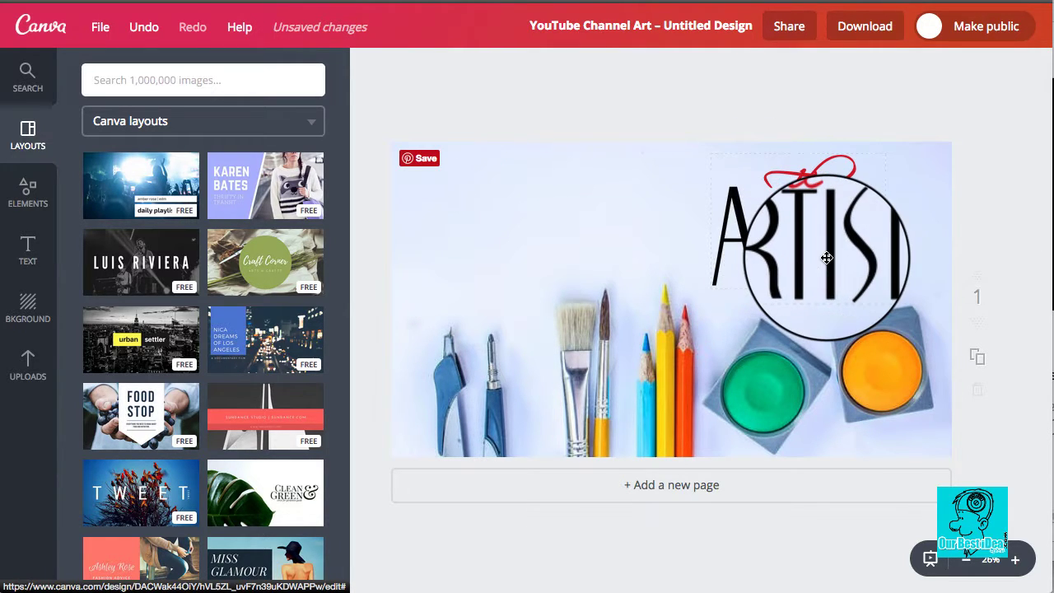
{"action": "left_click_drag", "start_coordinate": [829, 254], "coordinate": [678, 245]}
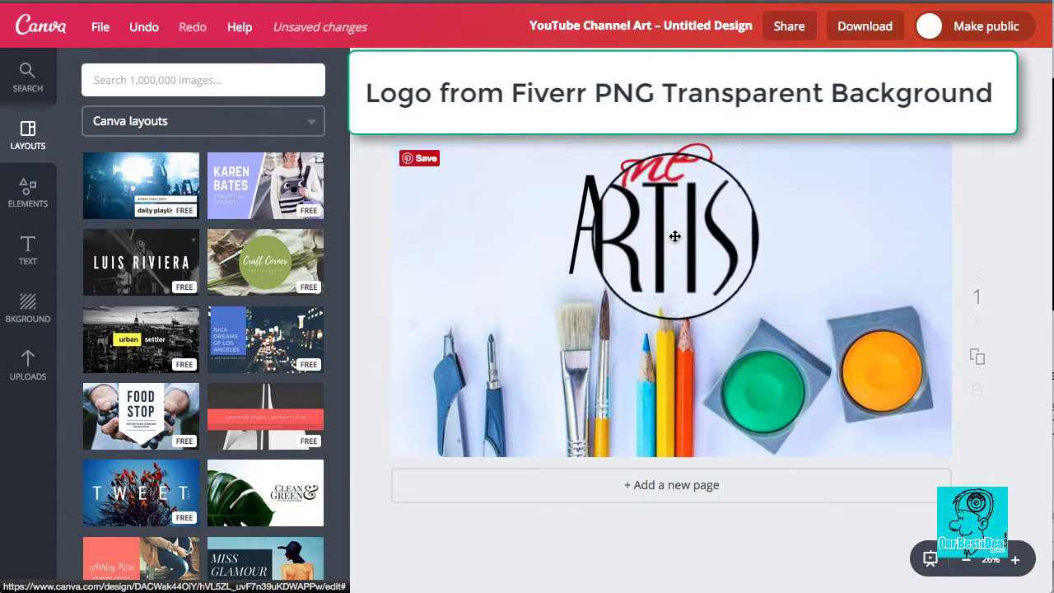
{"action": "mouse_move", "coordinate": [682, 224]}
{"action": "left_mouse_down"}
{"action": "mouse_move", "coordinate": [699, 210]}
{"action": "mouse_move", "coordinate": [672, 136]}
{"action": "mouse_move", "coordinate": [688, 219]}
{"action": "mouse_move", "coordinate": [708, 238]}
{"action": "mouse_move", "coordinate": [698, 221]}
{"action": "left_mouse_up"}
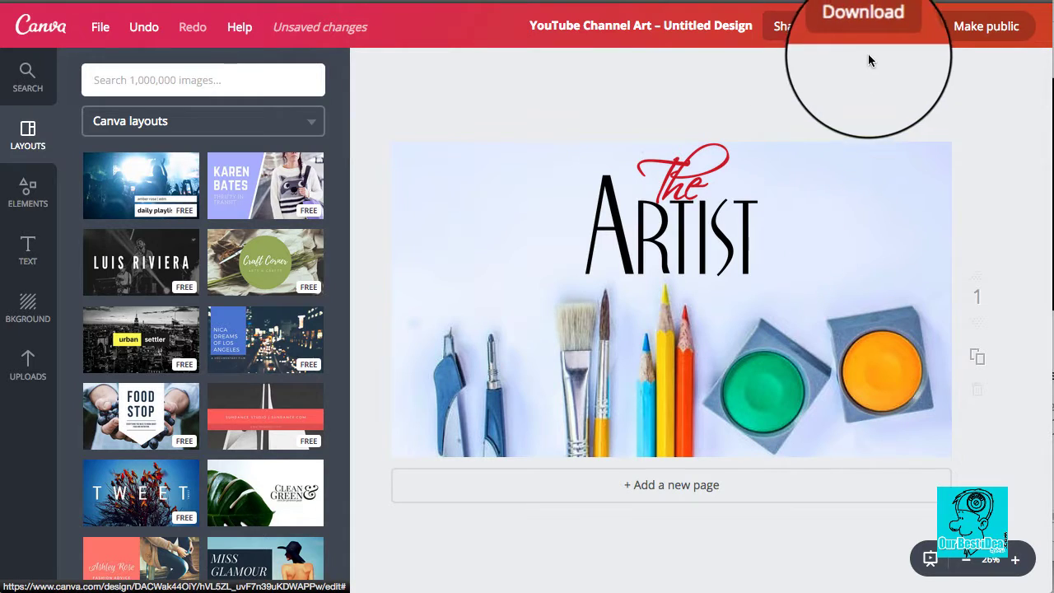
Step: Download the channel art design with PNG (Recommended) as the file type
{"action": "left_click", "coordinate": [869, 35]}
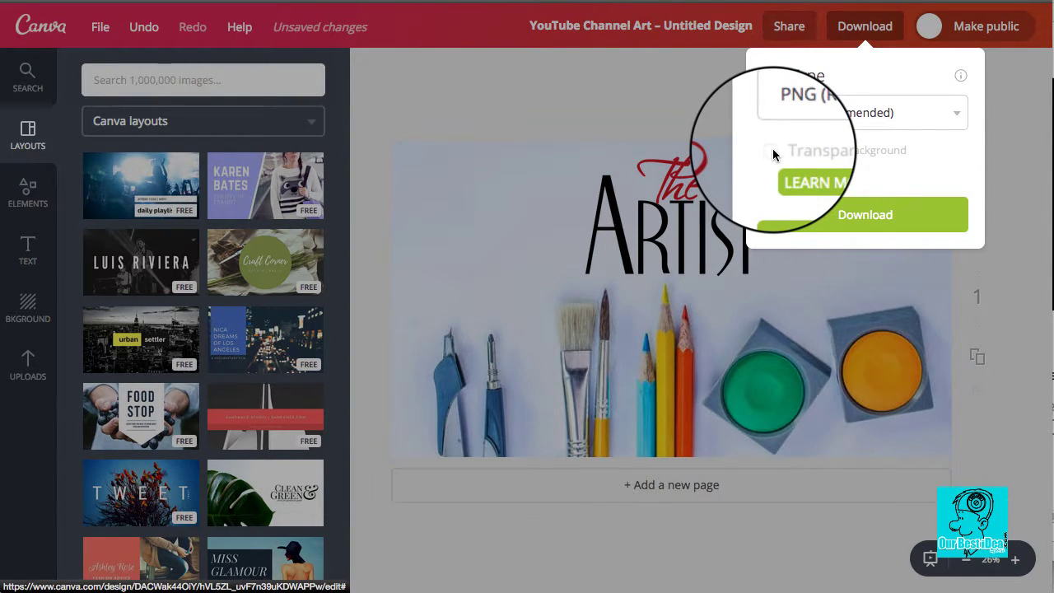
{"action": "left_click", "coordinate": [957, 119]}
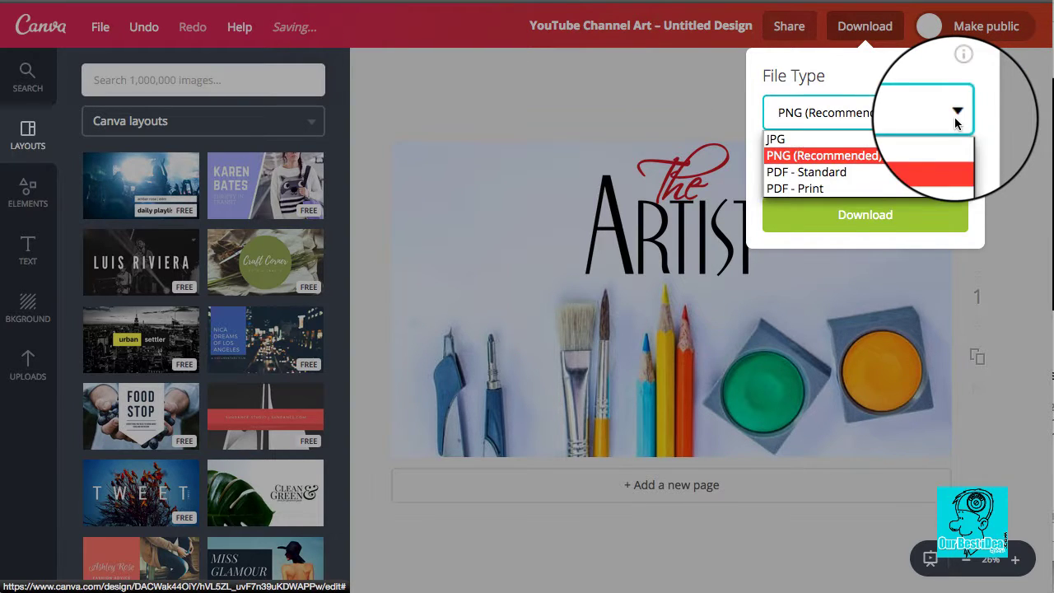
{"action": "left_click", "coordinate": [889, 161]}
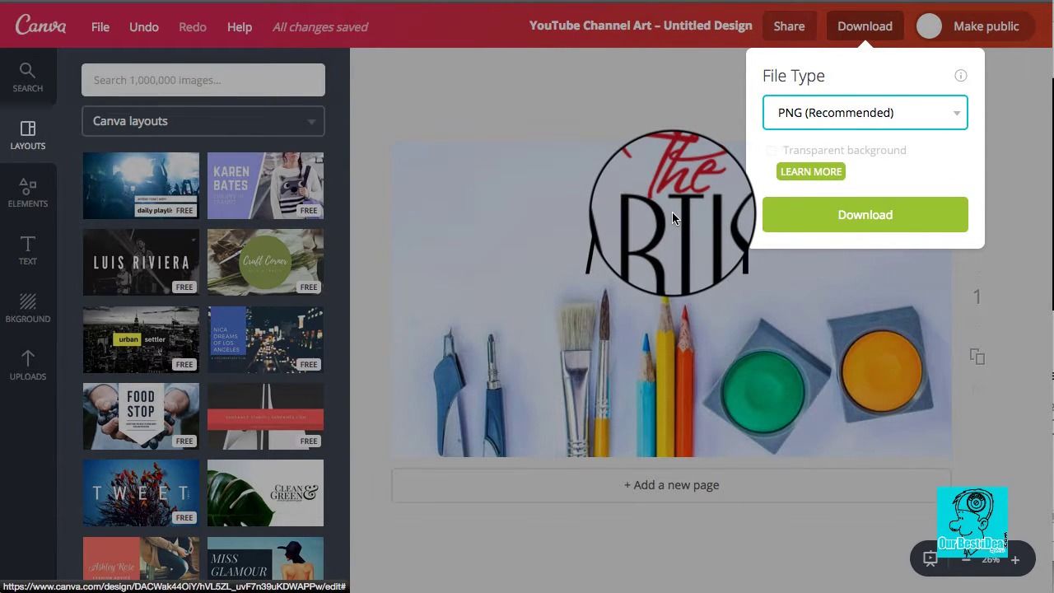
{"action": "left_click", "coordinate": [878, 221]}
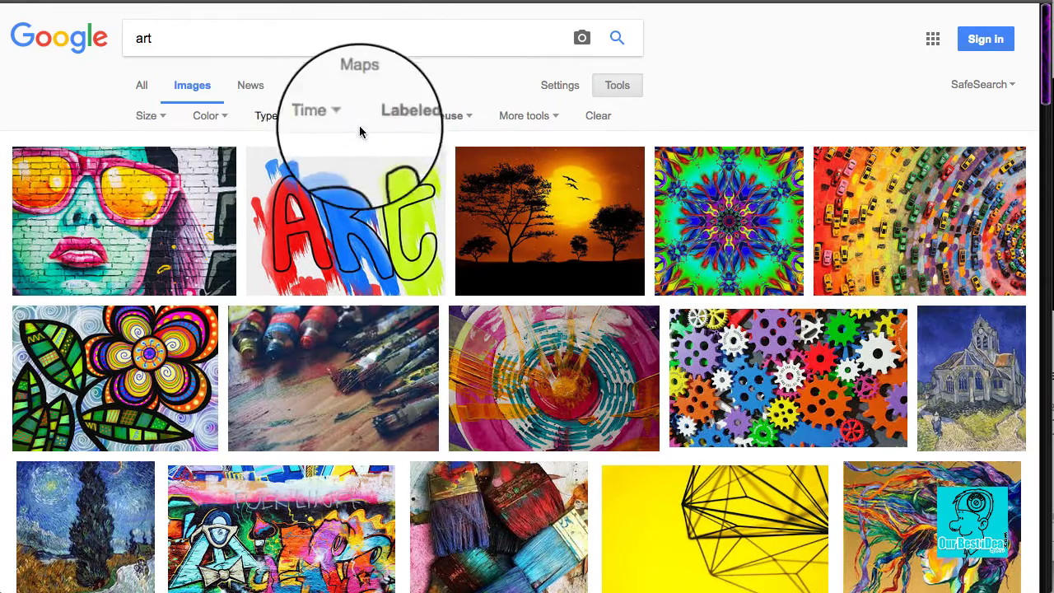
Step: Limit the art image results to Larger than 2 MP (1600×1200) and scroll through them
{"action": "left_click", "coordinate": [159, 117]}
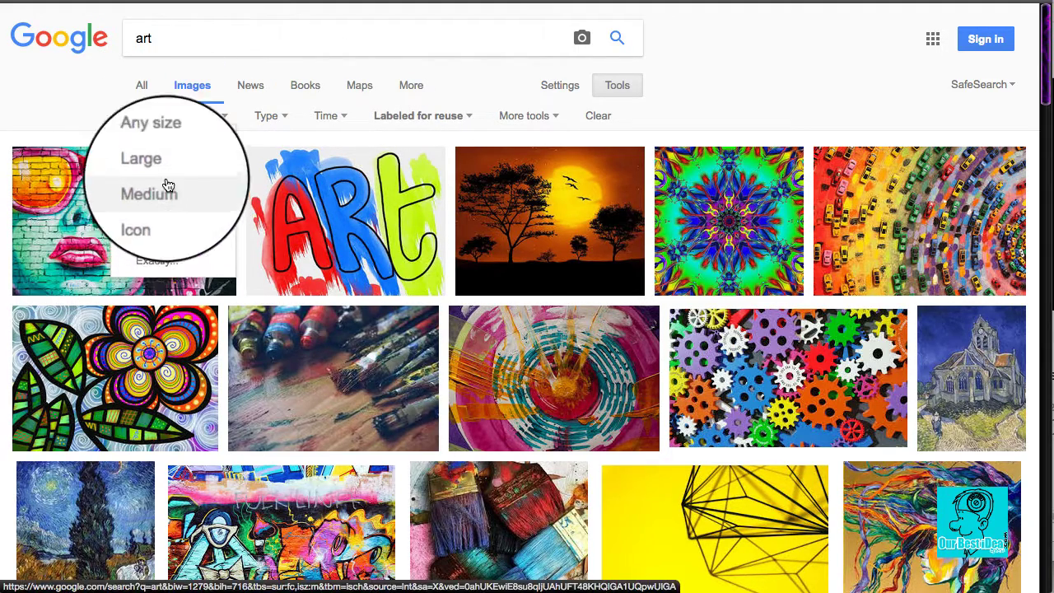
{"action": "mouse_move", "coordinate": [167, 238]}
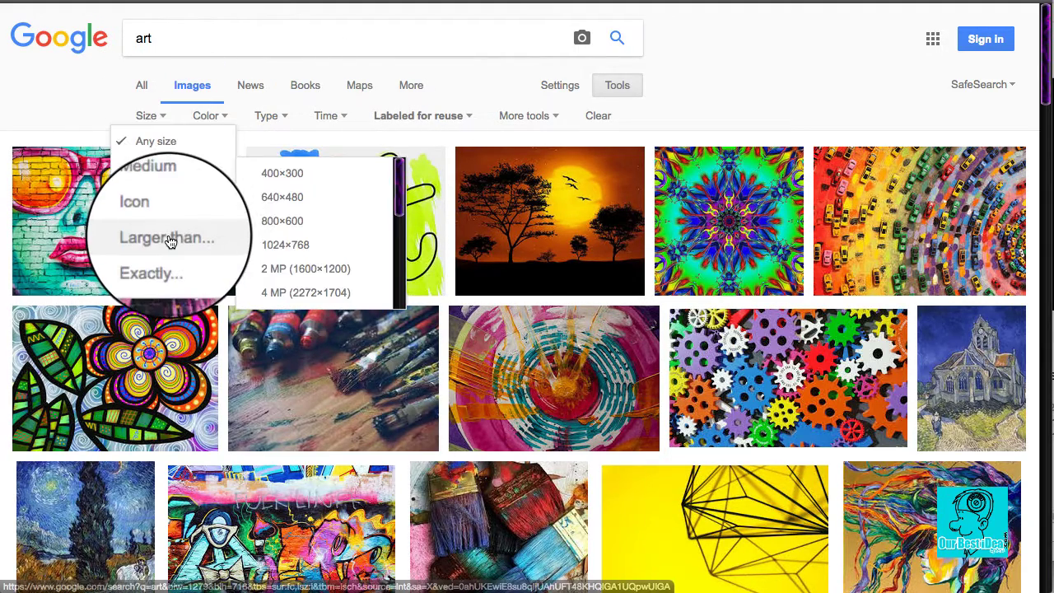
{"action": "left_click", "coordinate": [323, 269]}
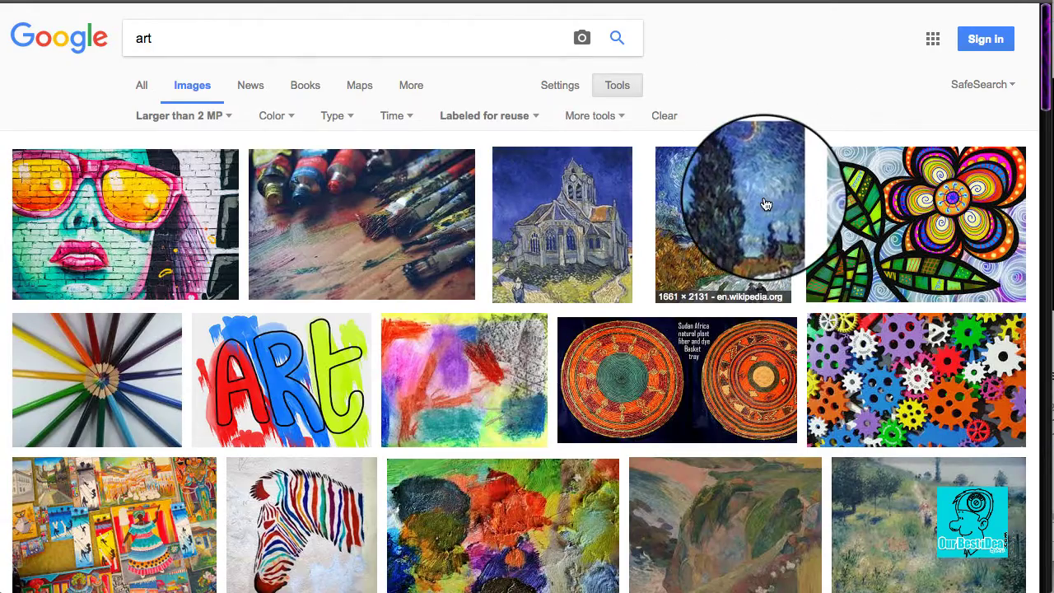
{"action": "scroll", "coordinate": [674, 224], "scroll_direction": "down", "scroll_amount": 3}
{"action": "scroll", "coordinate": [674, 224], "scroll_direction": "down", "scroll_amount": 10}
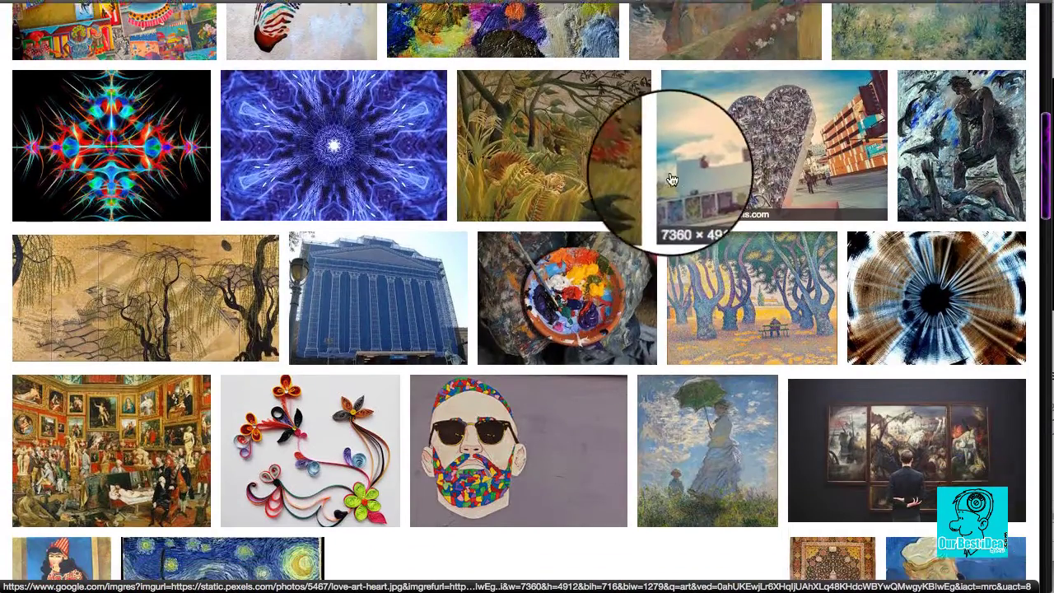
{"action": "scroll", "coordinate": [674, 168], "scroll_direction": "down", "scroll_amount": 8}
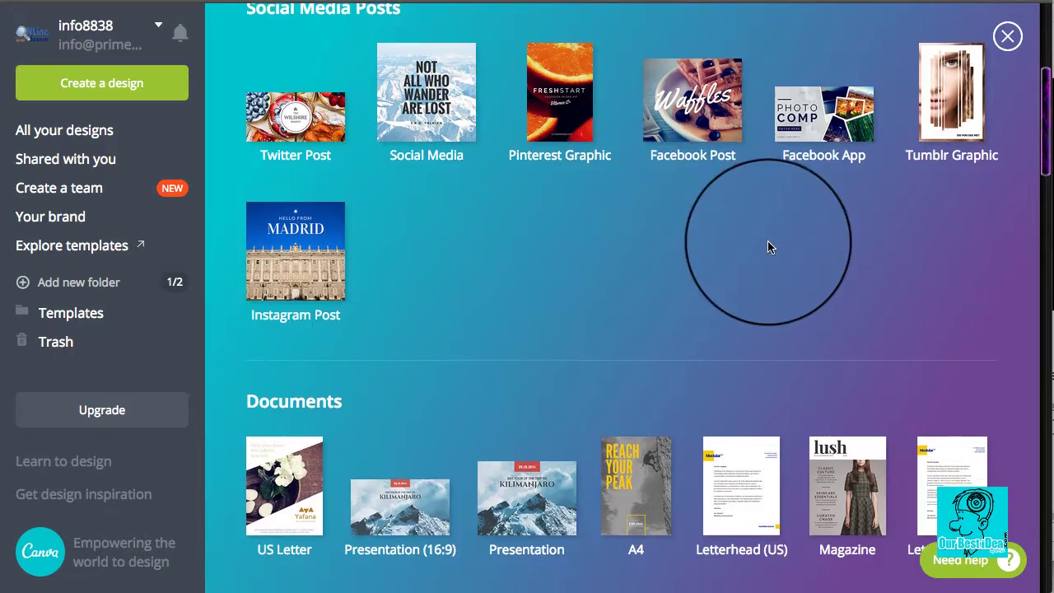
{"action": "scroll", "coordinate": [769, 245], "scroll_direction": "down", "scroll_amount": 9}
{"action": "scroll", "coordinate": [773, 187], "scroll_direction": "down", "scroll_amount": 10}
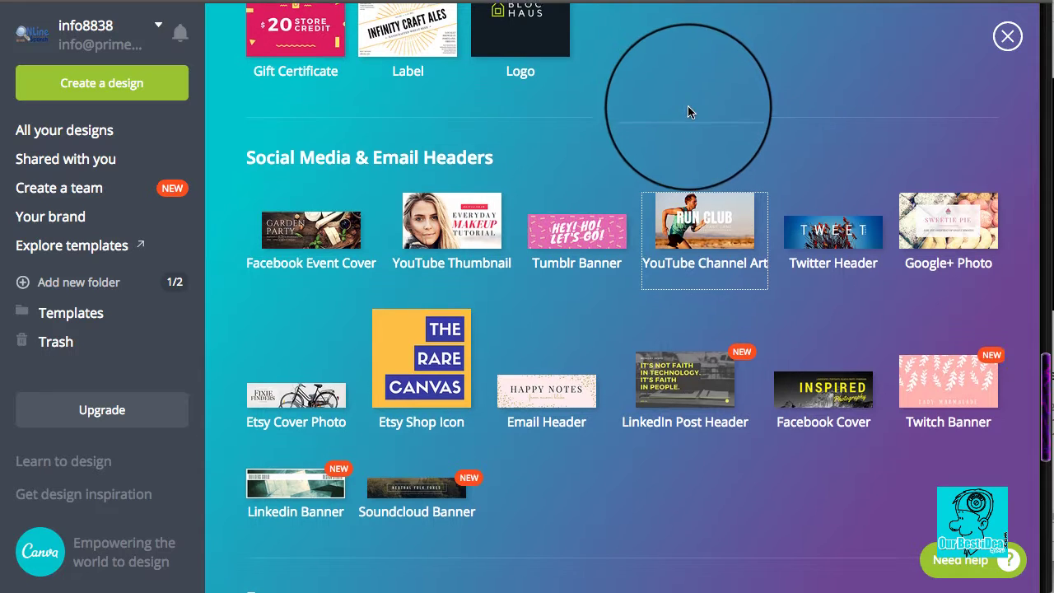
{"action": "scroll", "coordinate": [690, 109], "scroll_direction": "down", "scroll_amount": 1}
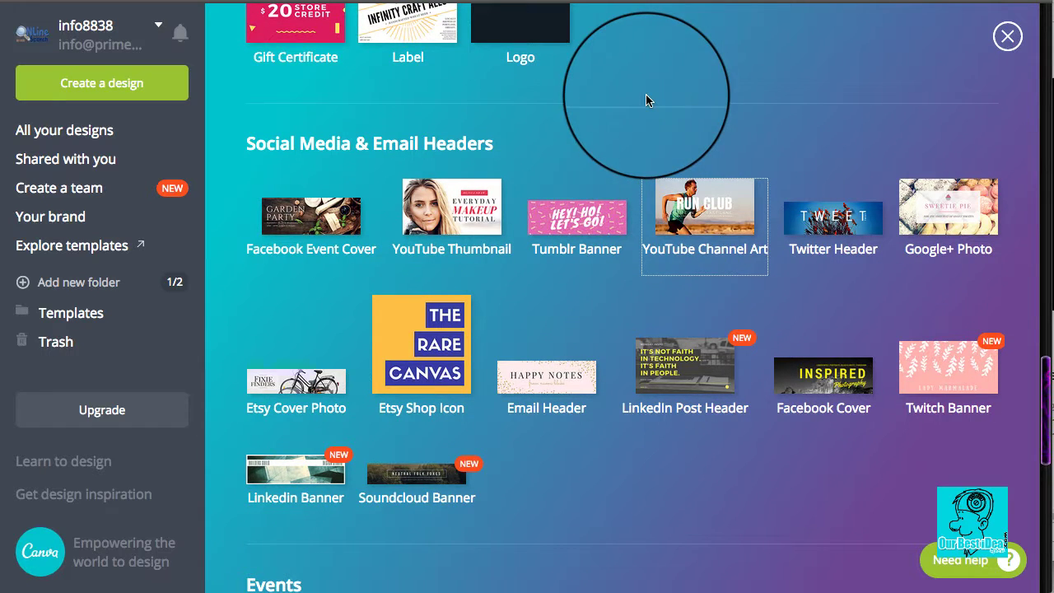
{"action": "scroll", "coordinate": [577, 107], "scroll_direction": "down", "scroll_amount": 2}
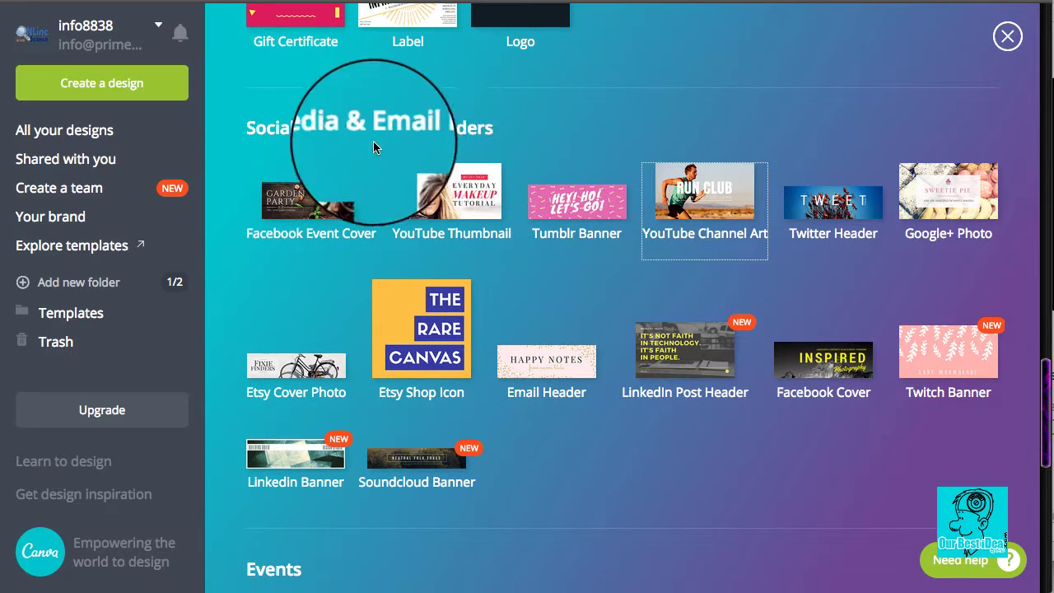